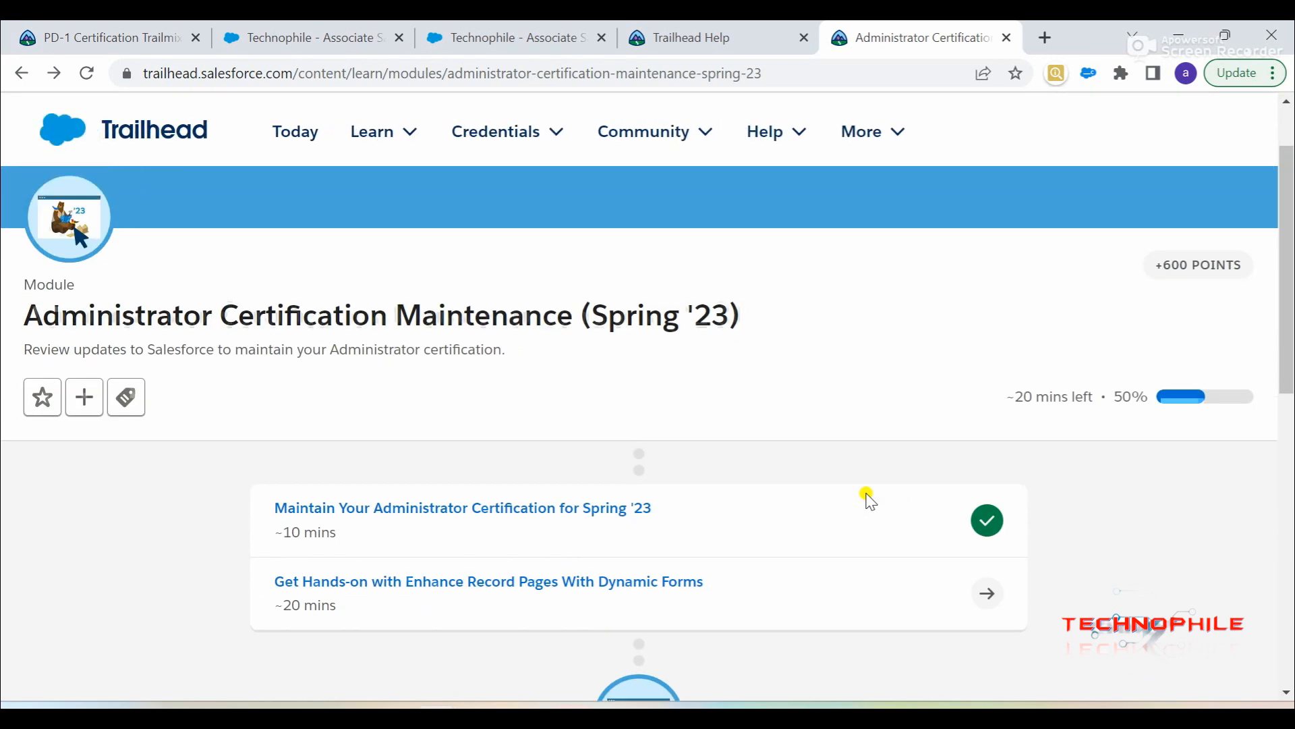
# Open the Get Hands-on with Enhance Record Pages With Dynamic Forms unit and launch My Trailhead Playground 1 from its challenge section.
pyautogui.scroll(-1, 871, 501)
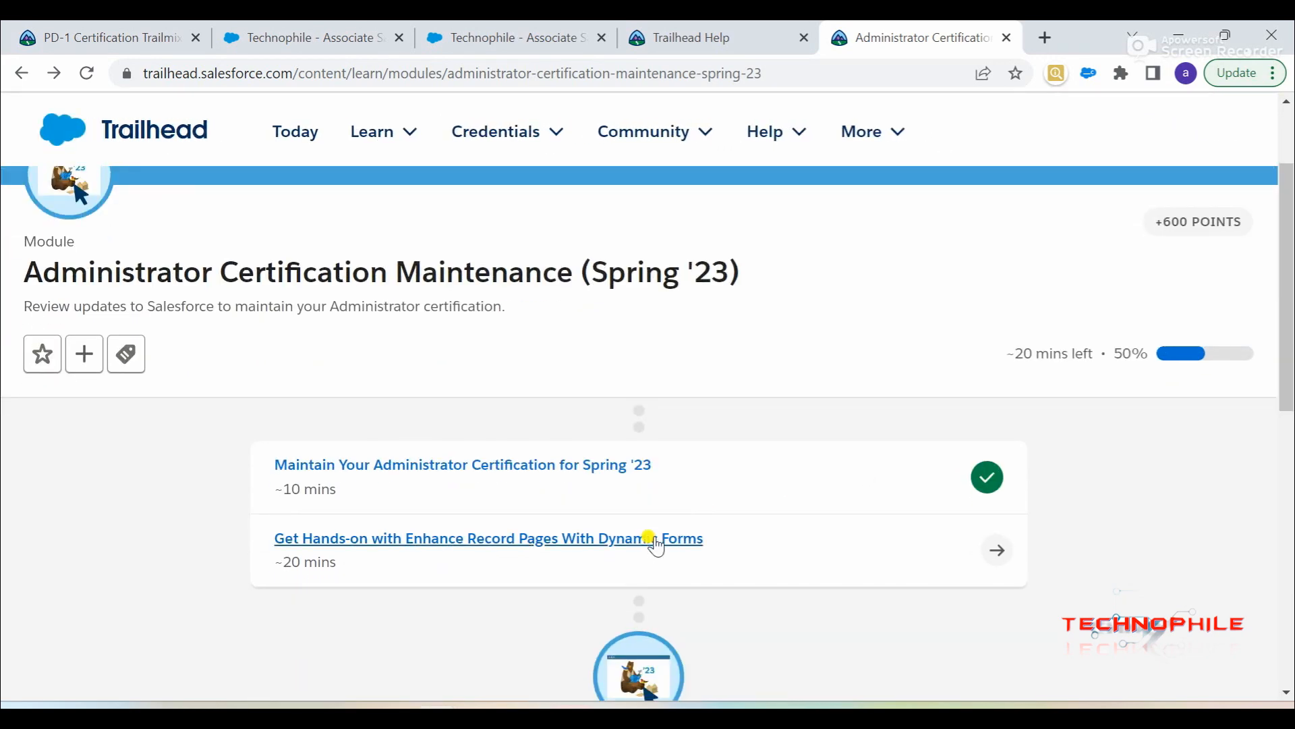
pyautogui.click(653, 540)
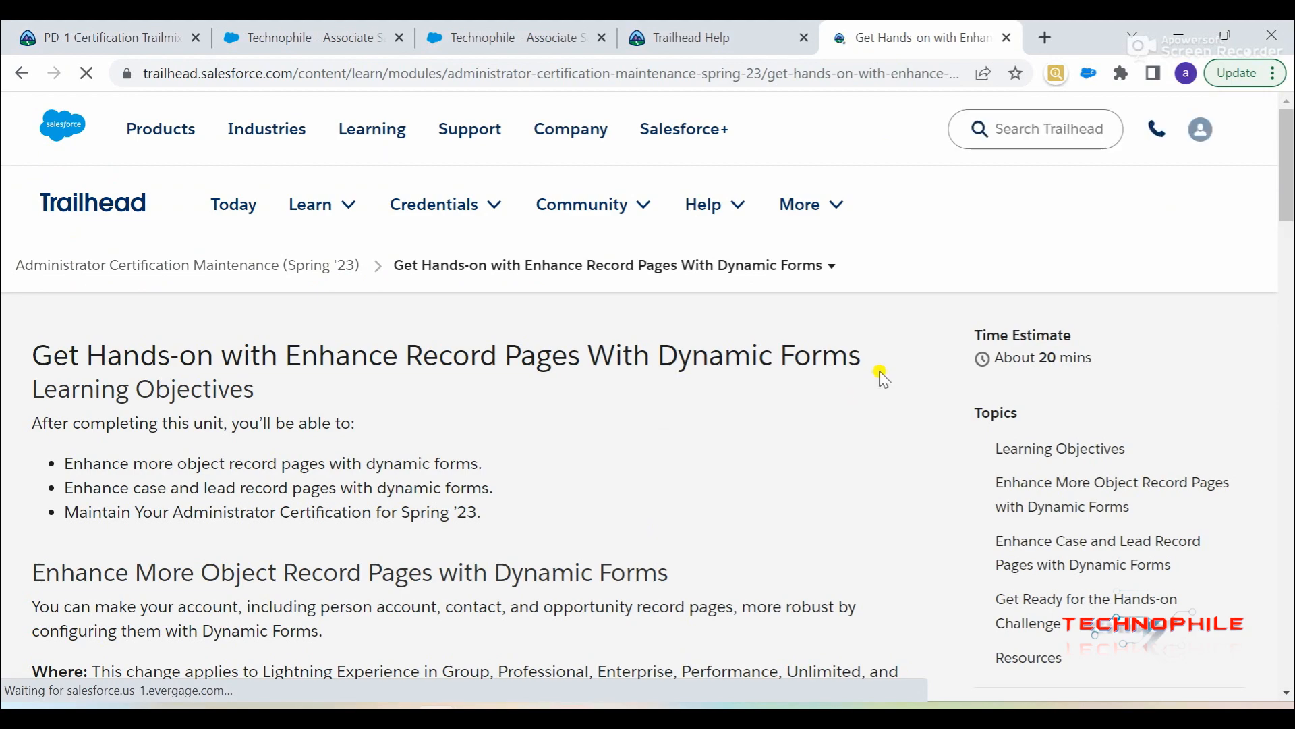
pyautogui.scroll(-15, 862, 479)
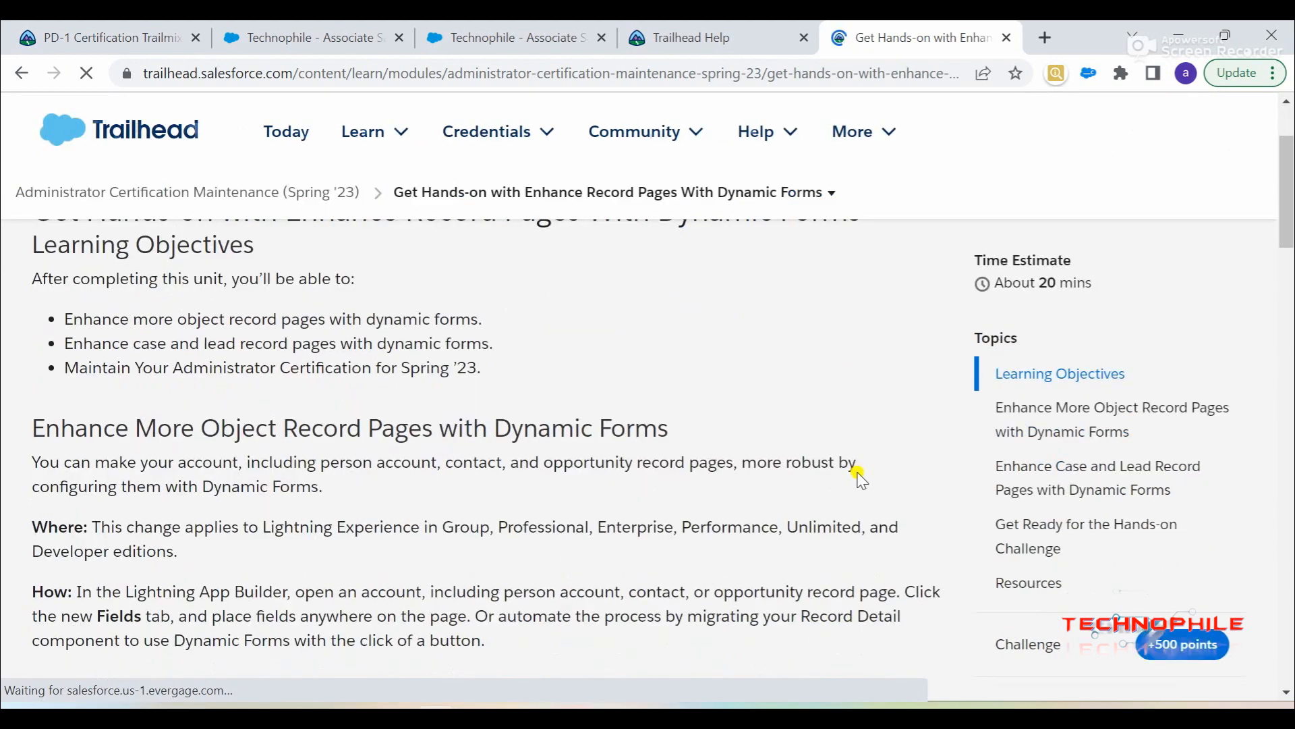
pyautogui.scroll(15, 862, 479)
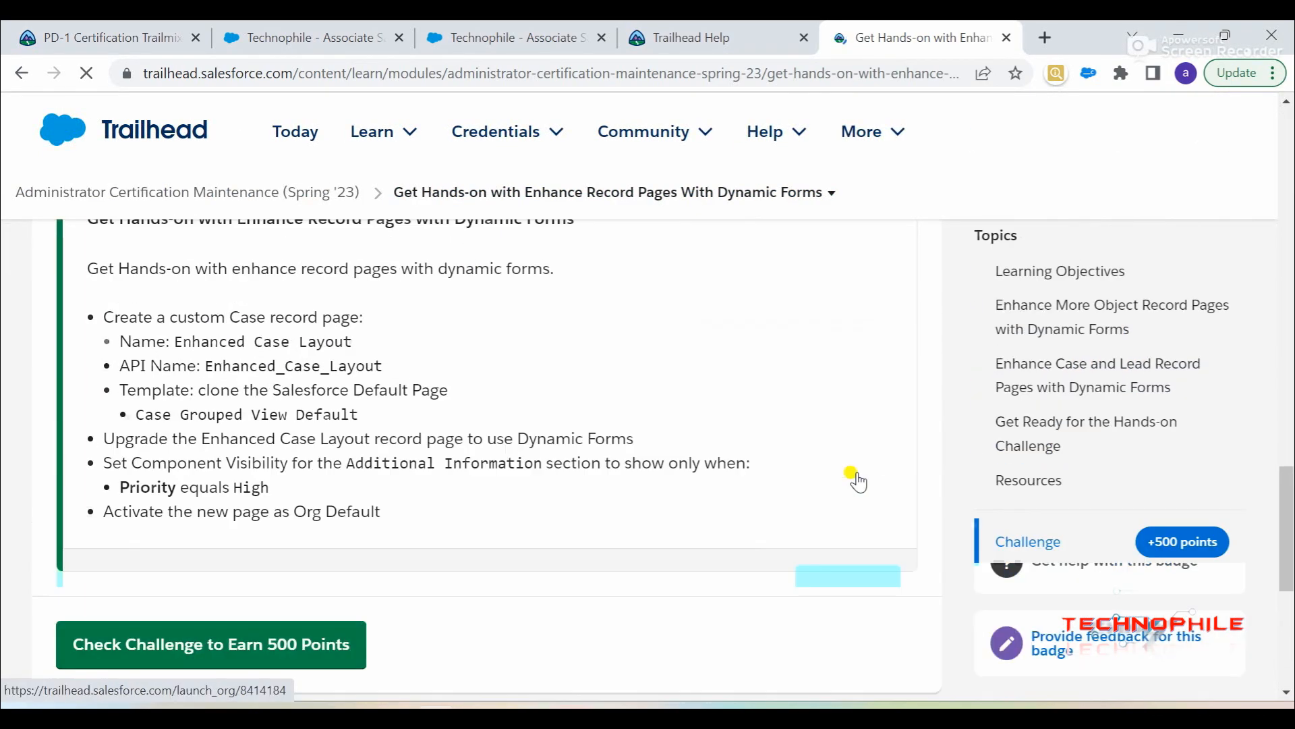
pyautogui.scroll(-4, 765, 314)
pyautogui.click(836, 455)
pyautogui.click(813, 30)
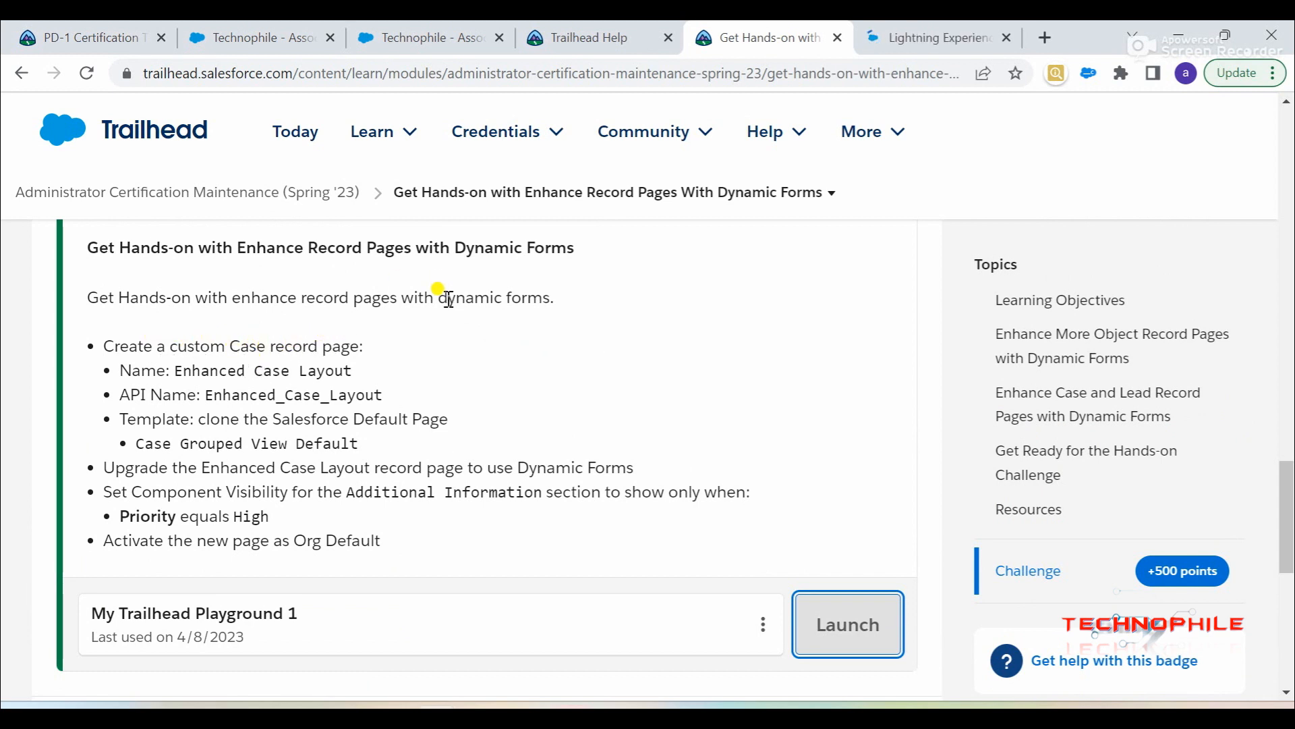
# Switch to the launched Salesforce playground, open Setup, and go to the Object Manager.
pyautogui.click(940, 31)
pyautogui.click(1165, 118)
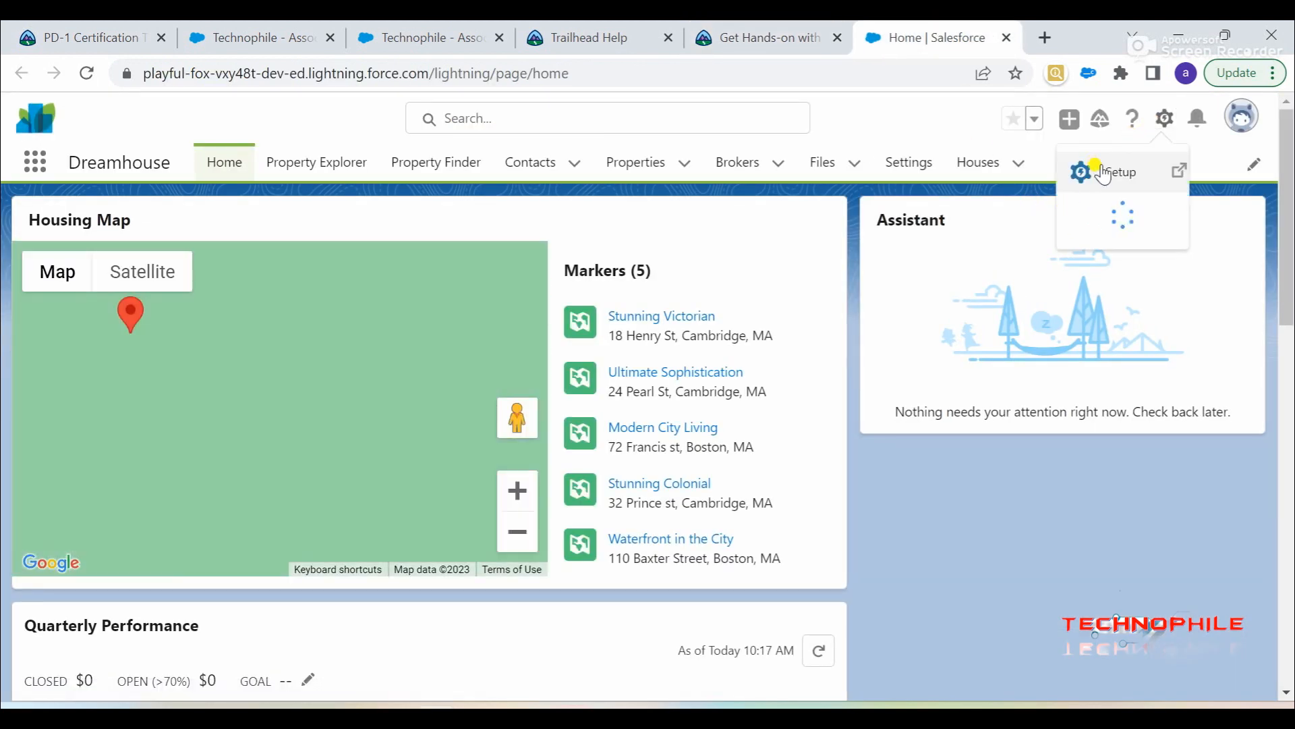
pyautogui.click(1100, 173)
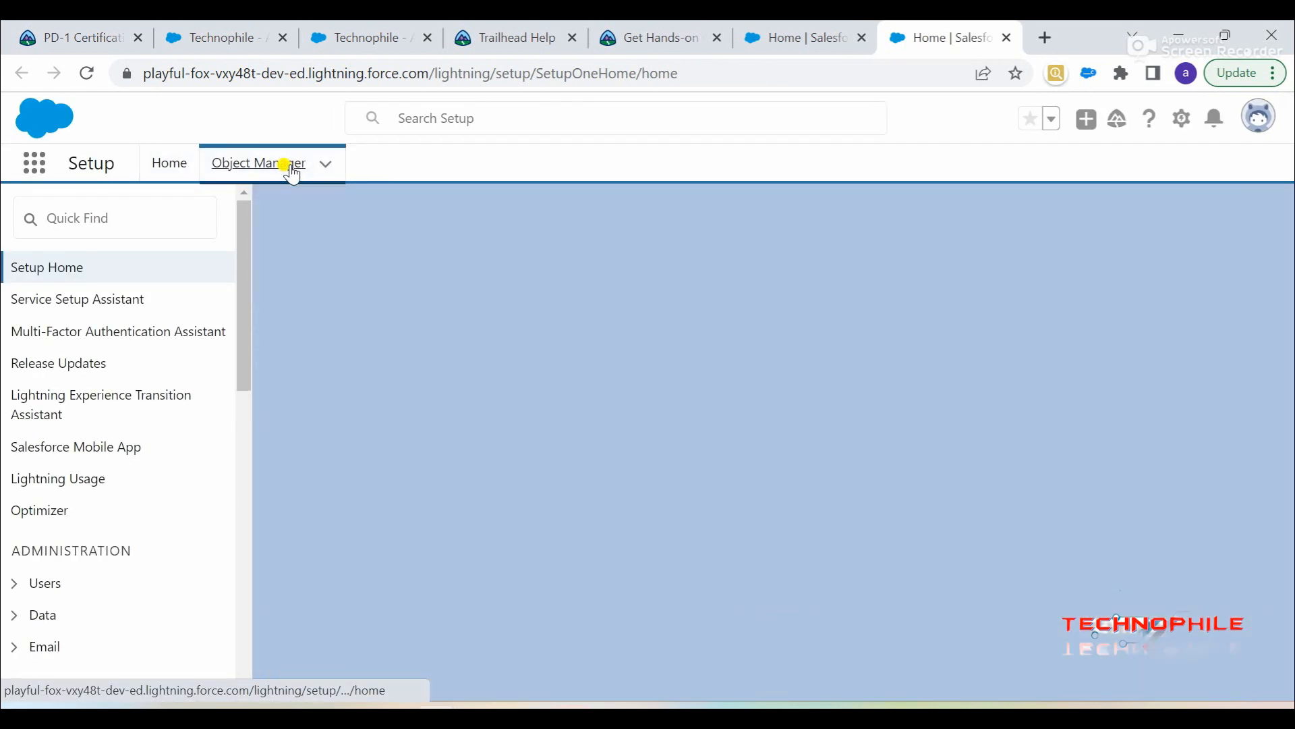
pyautogui.click(289, 164)
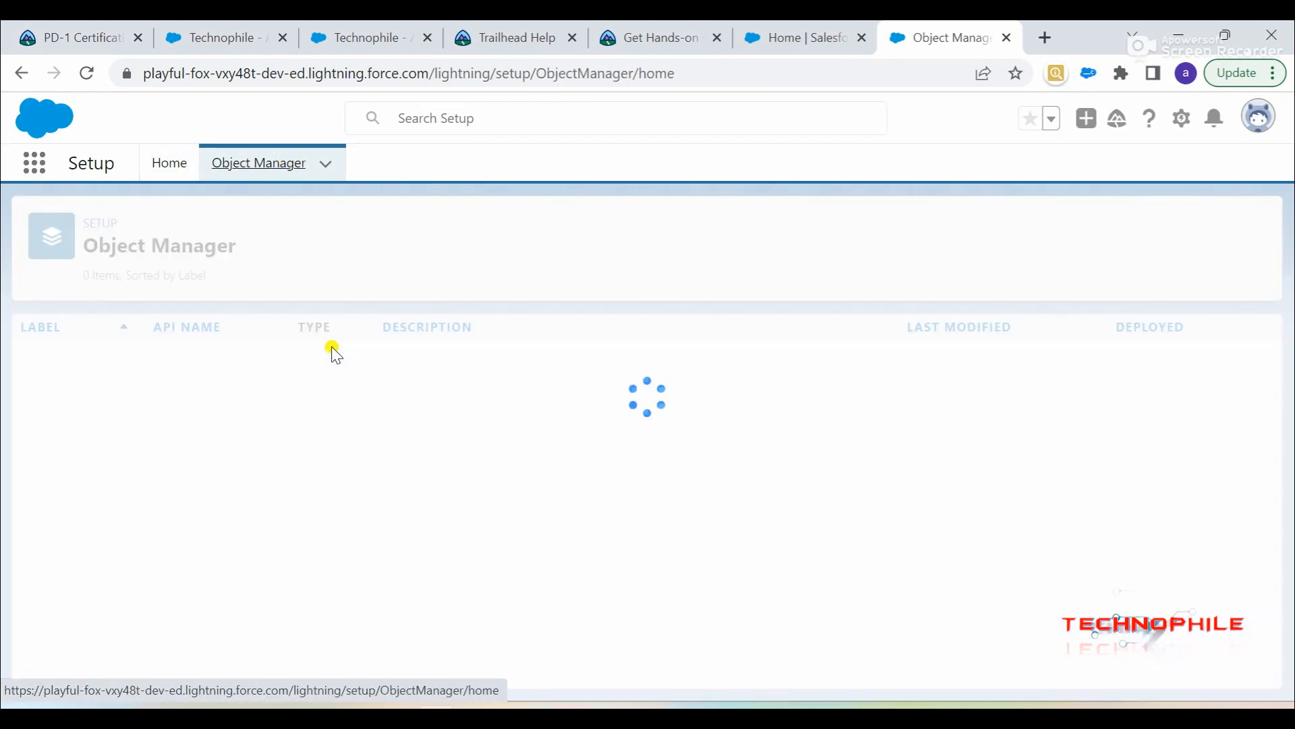
# Find the Case object by searching for "case" and start a new page from its Lightning Record Pages.
pyautogui.click(936, 230)
pyautogui.write('c')
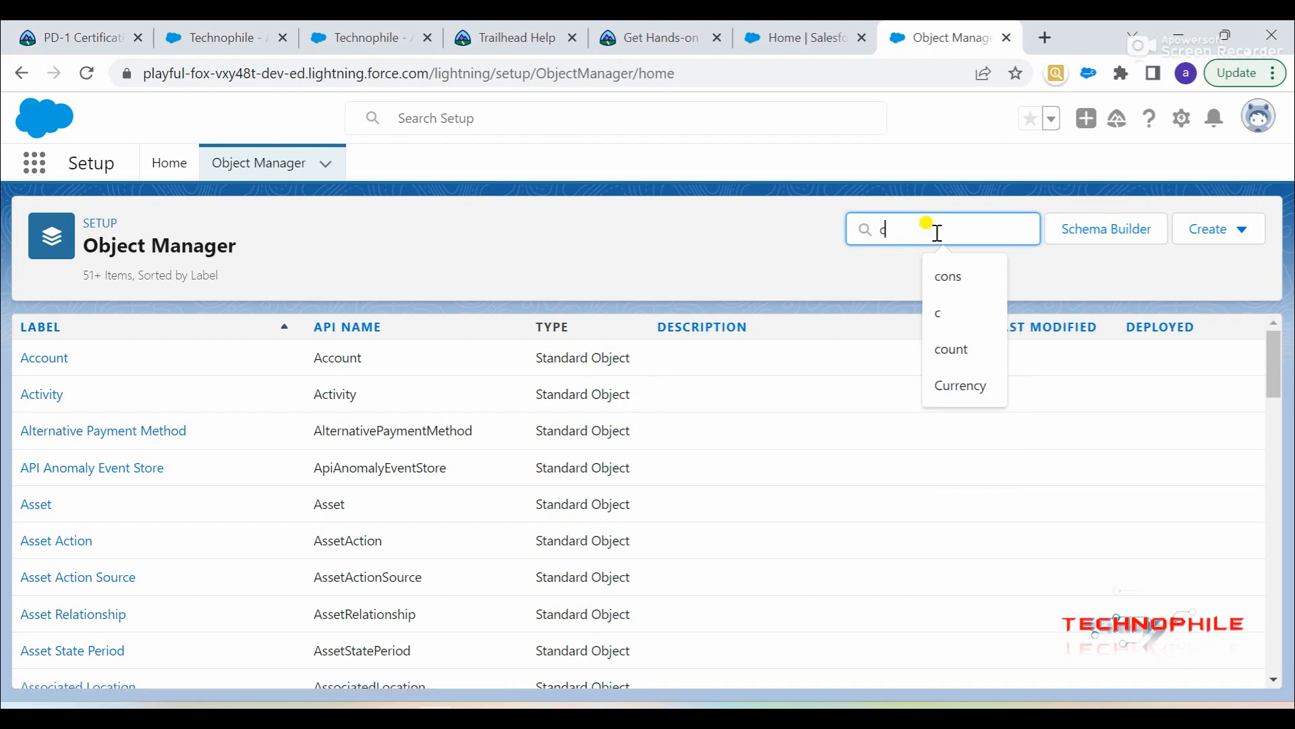
pyautogui.write('ase')
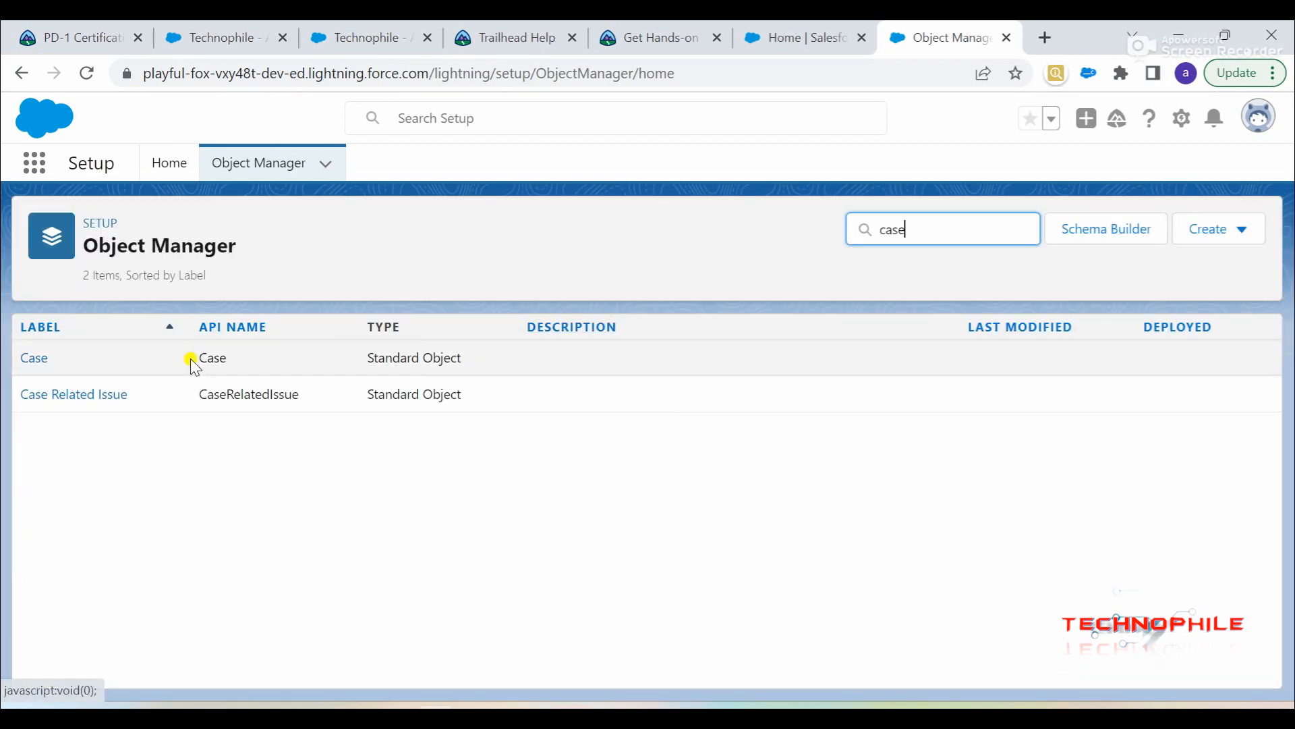
pyautogui.click(30, 365)
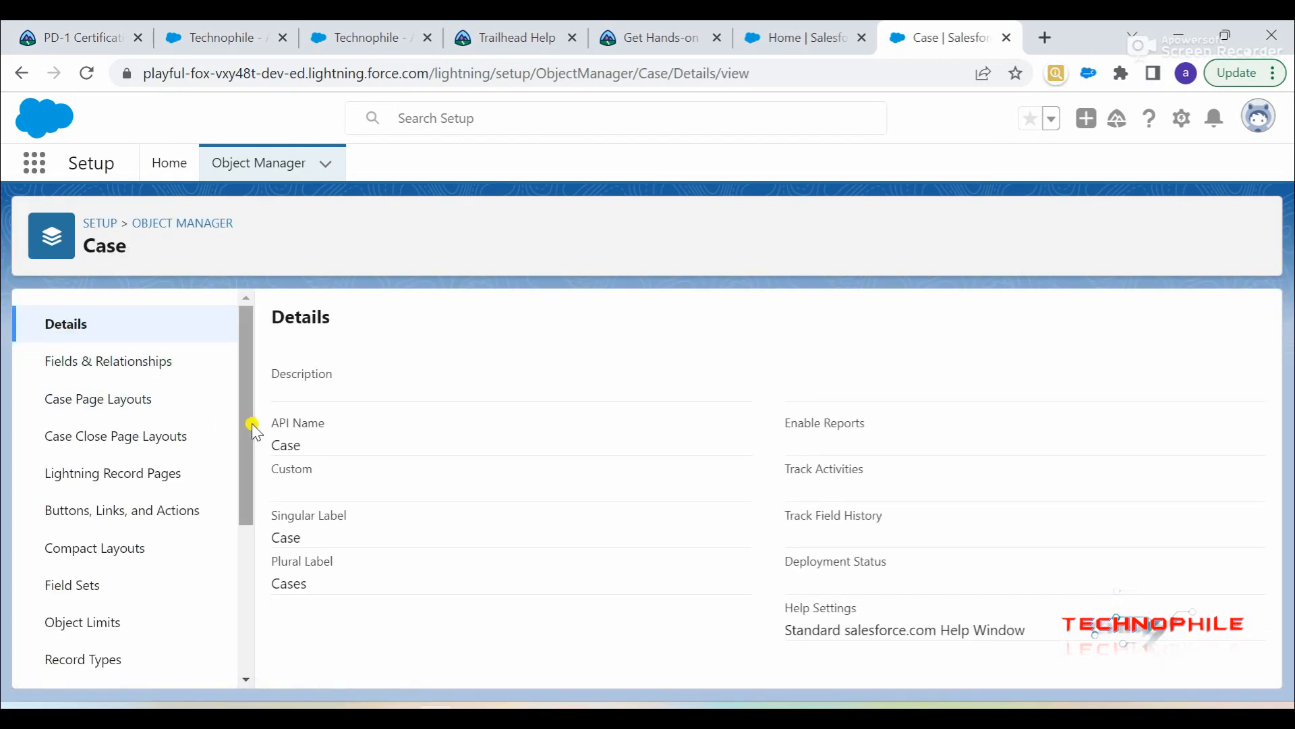
pyautogui.click(108, 476)
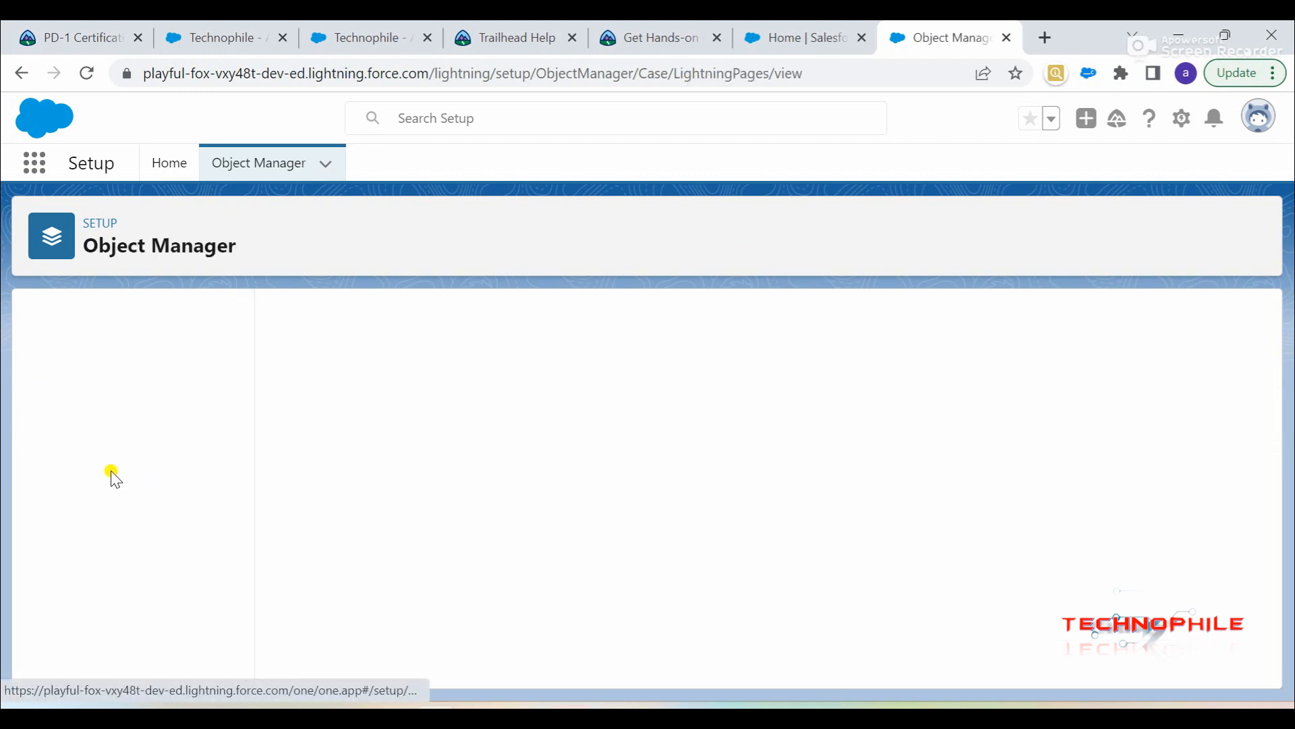
pyautogui.click(1063, 326)
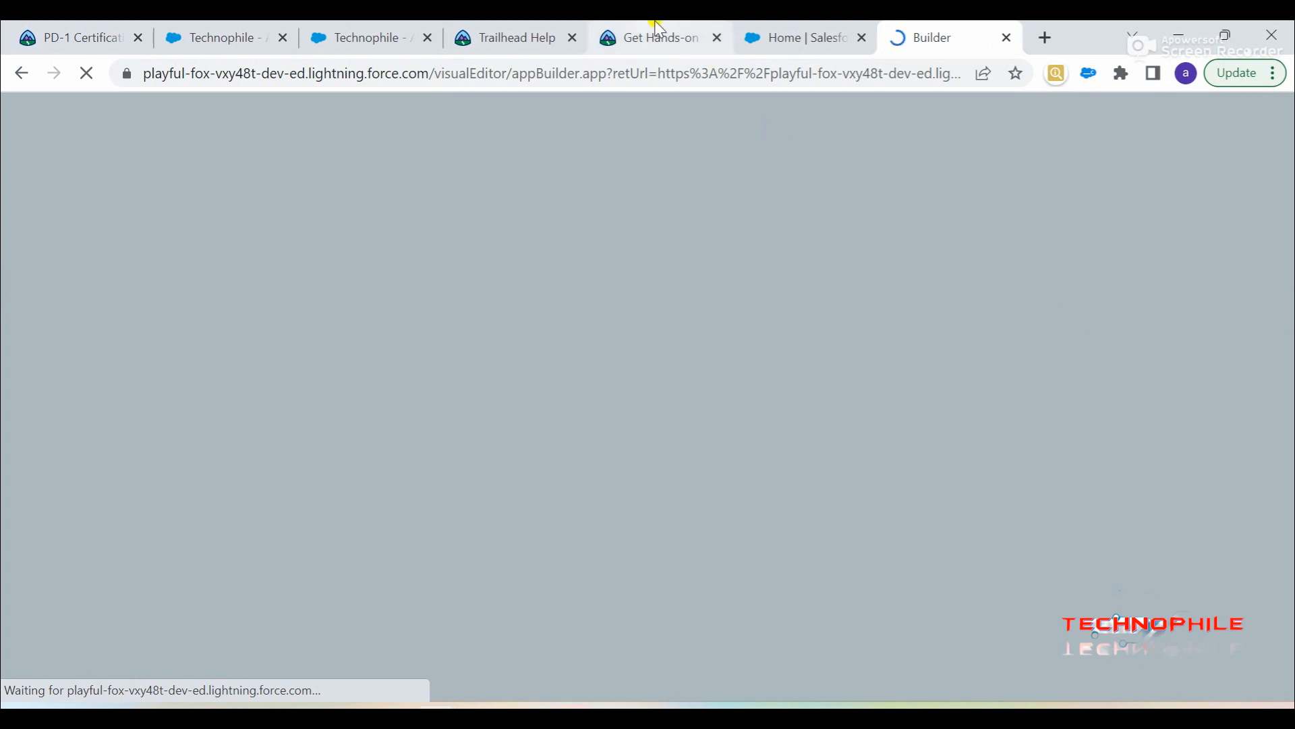
# Copy the page name Enhanced Case Layout from the Trailhead challenge instructions and return to the Lightning App Builder.
pyautogui.moveTo(659, 27)
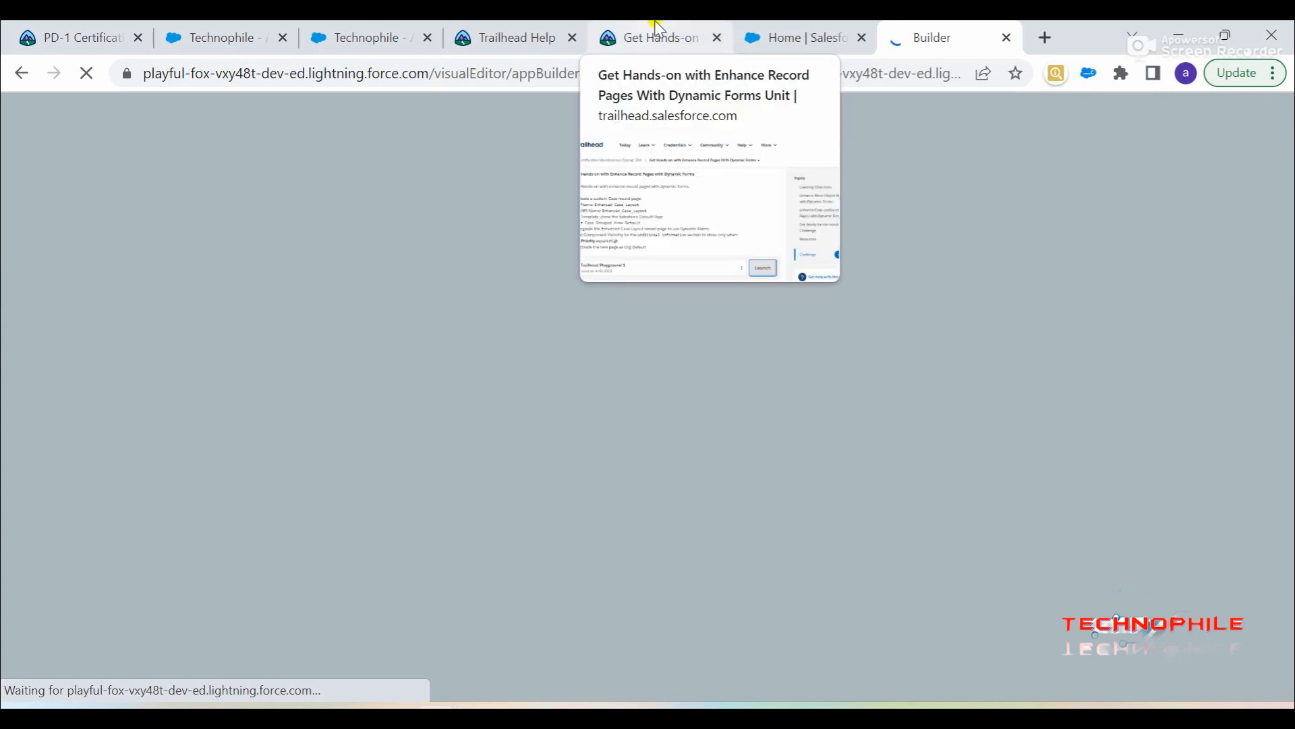
pyautogui.click(660, 27)
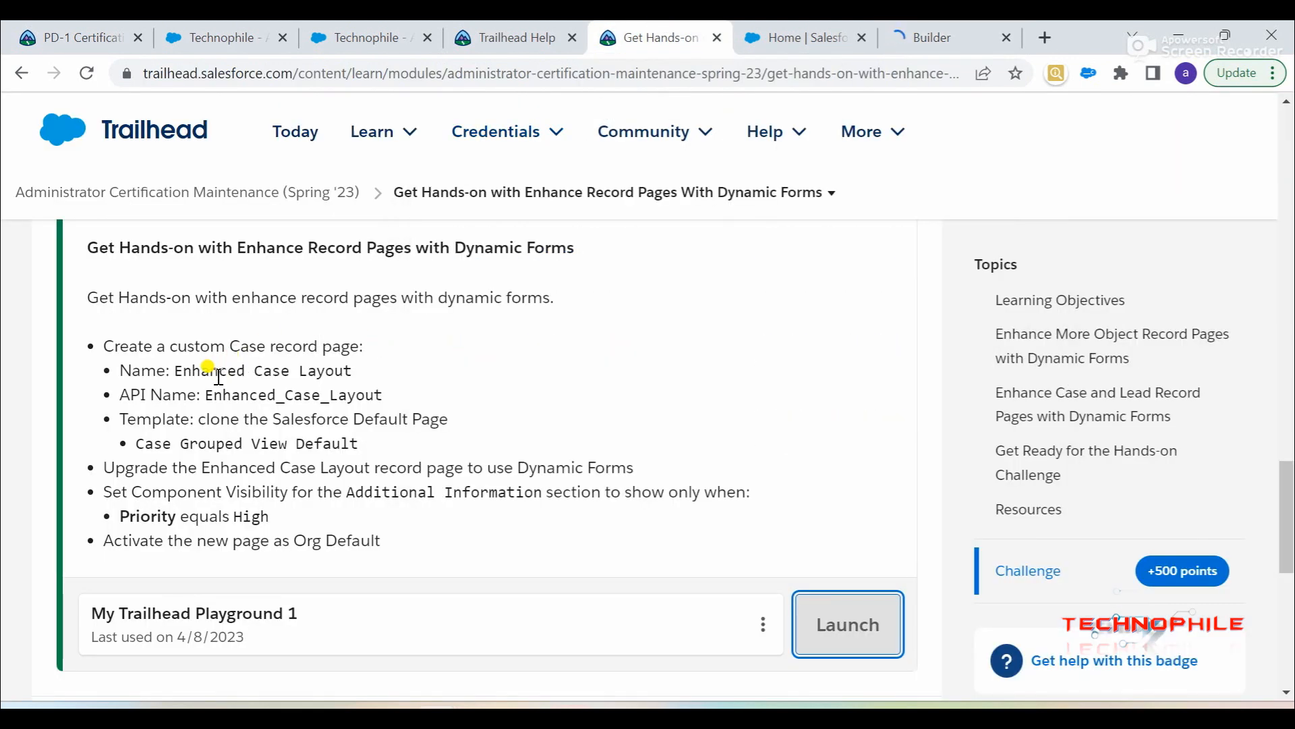
pyautogui.moveTo(174, 370); pyautogui.dragTo(352, 371)
pyautogui.hotkey('ctrl', 'c')
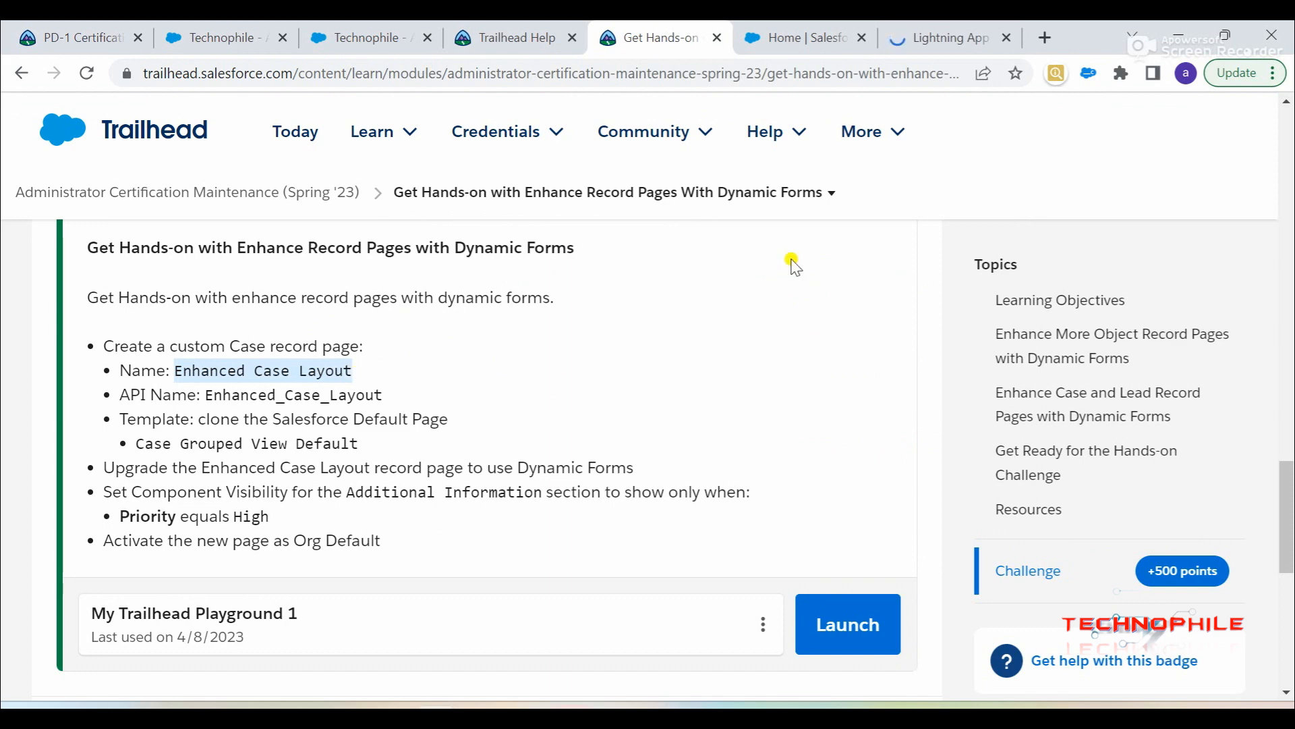
pyautogui.click(985, 32)
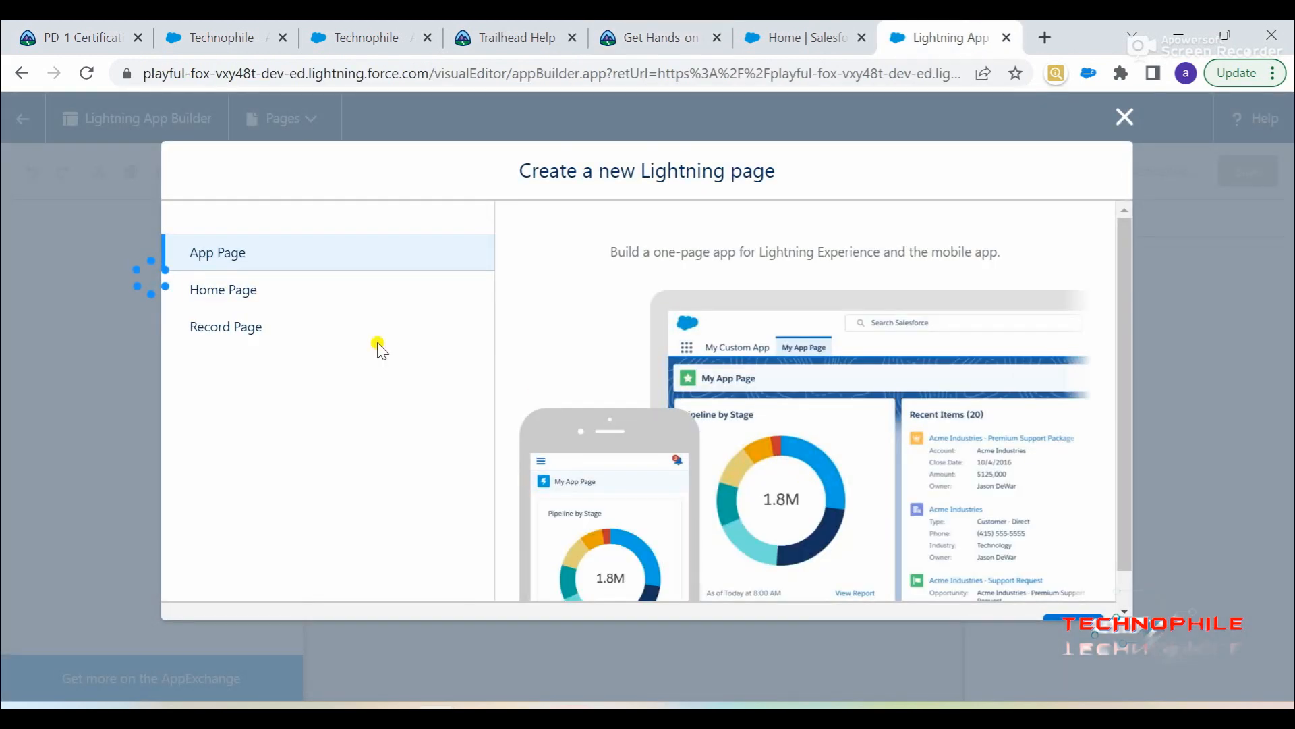
# Define the new Lightning page as a Record Page labelled Enhanced Case Layout for the Case object.
pyautogui.click(262, 327)
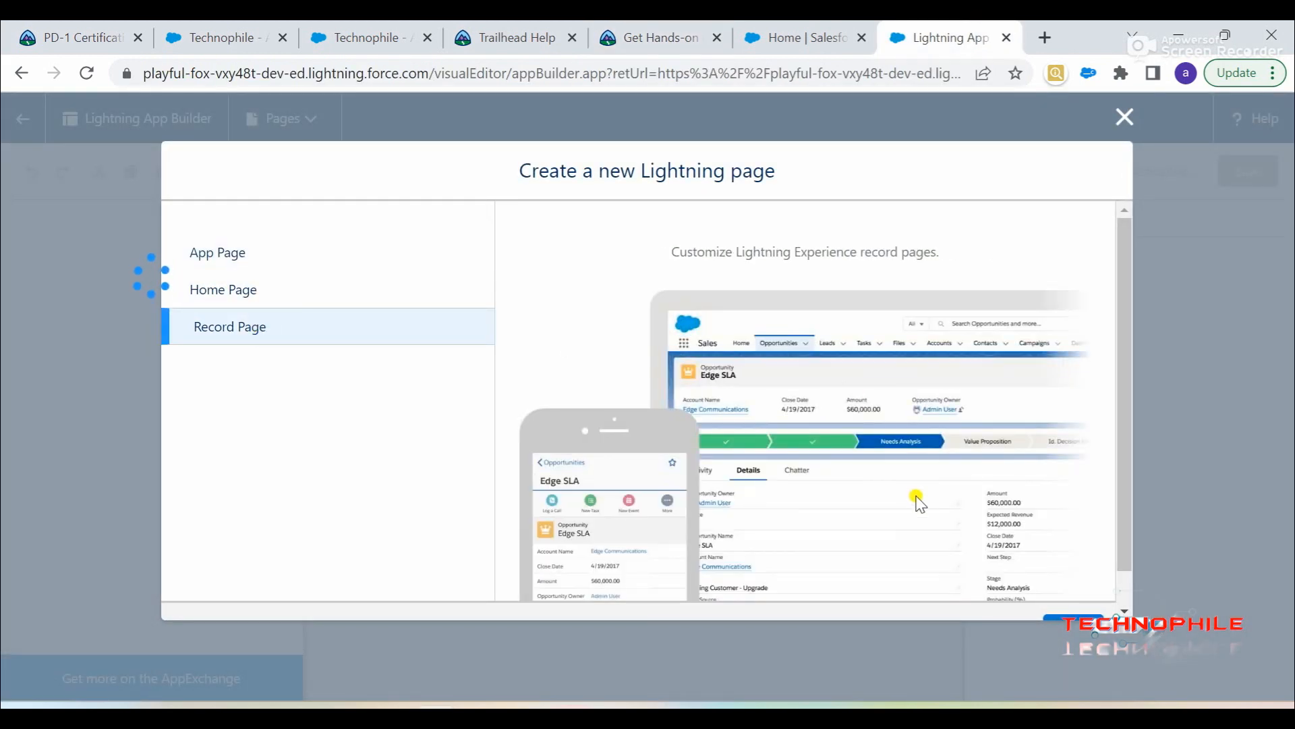
pyautogui.scroll(-1, 1056, 559)
pyautogui.click(1074, 591)
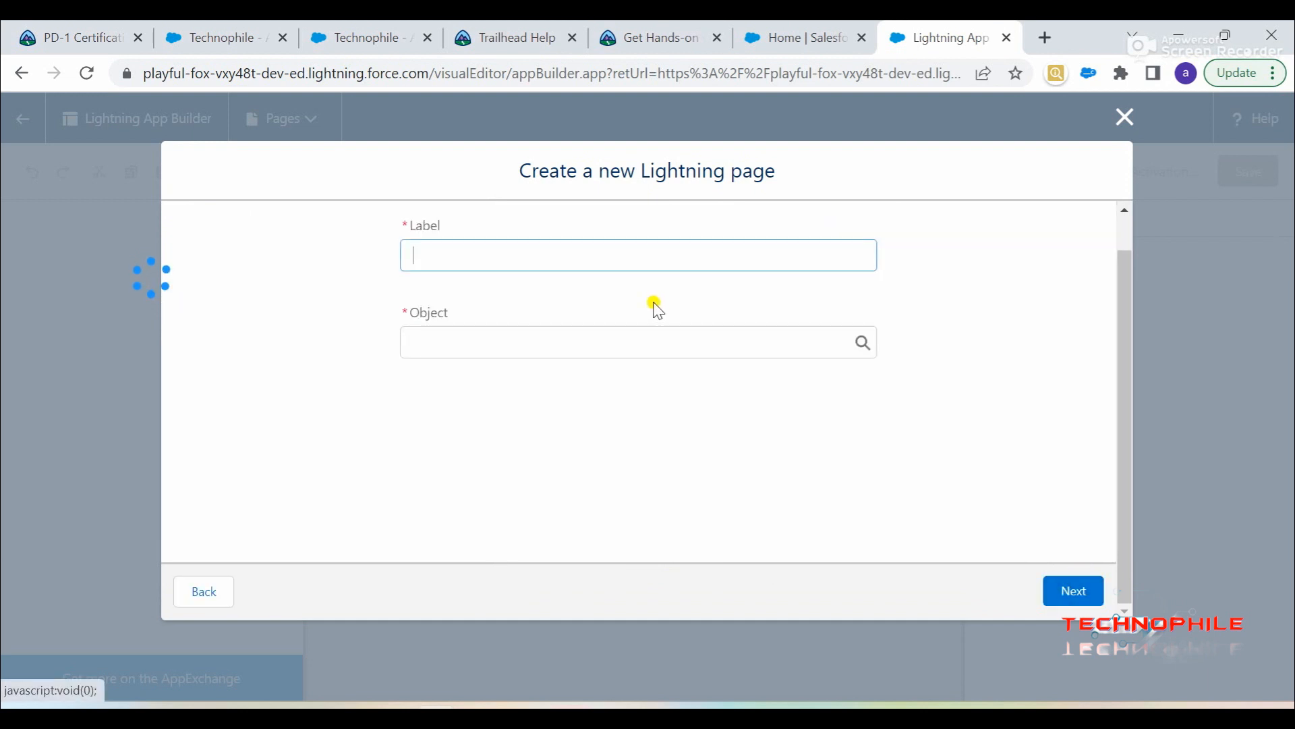
pyautogui.click(523, 255)
pyautogui.hotkey('ctrl', 'v')
pyautogui.click(560, 341)
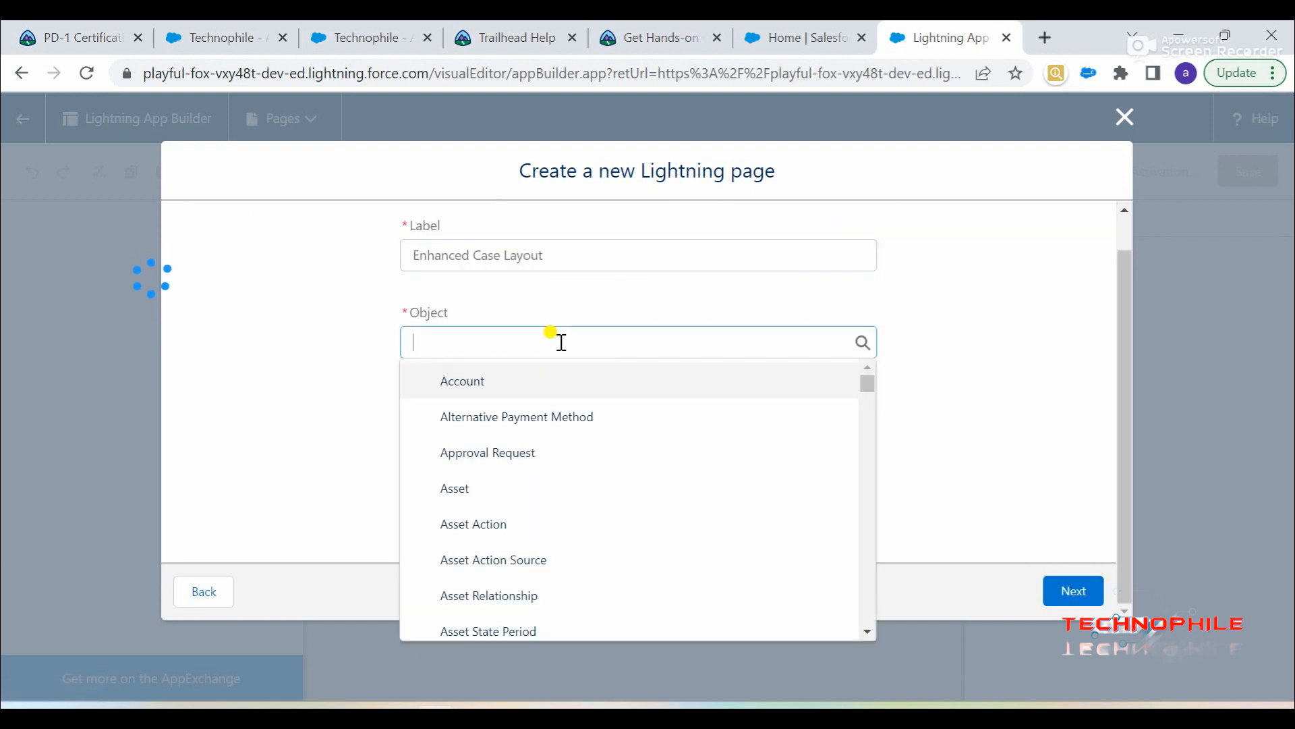
pyautogui.write('case')
pyautogui.click(459, 382)
pyautogui.click(1054, 584)
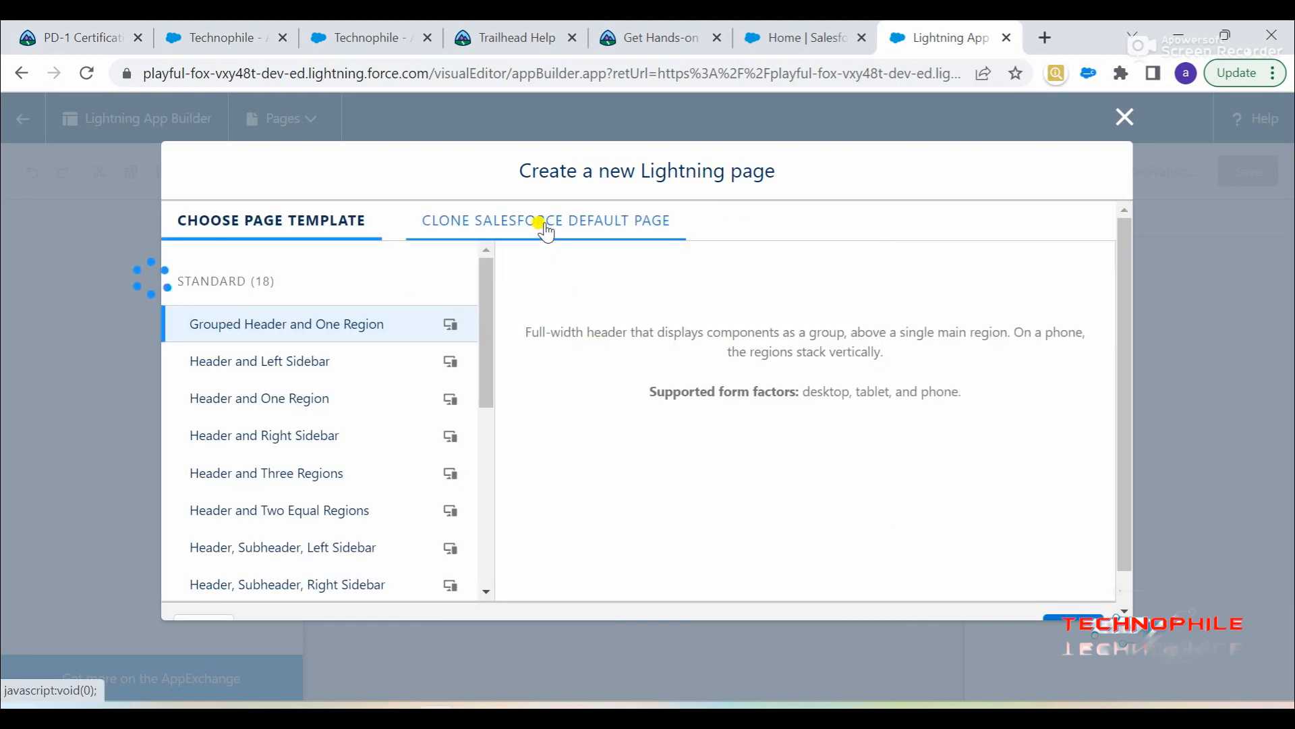
# Clone the Case Grouped View Default Salesforce page after checking the challenge's template requirement, and finish creating the page.
pyautogui.click(545, 229)
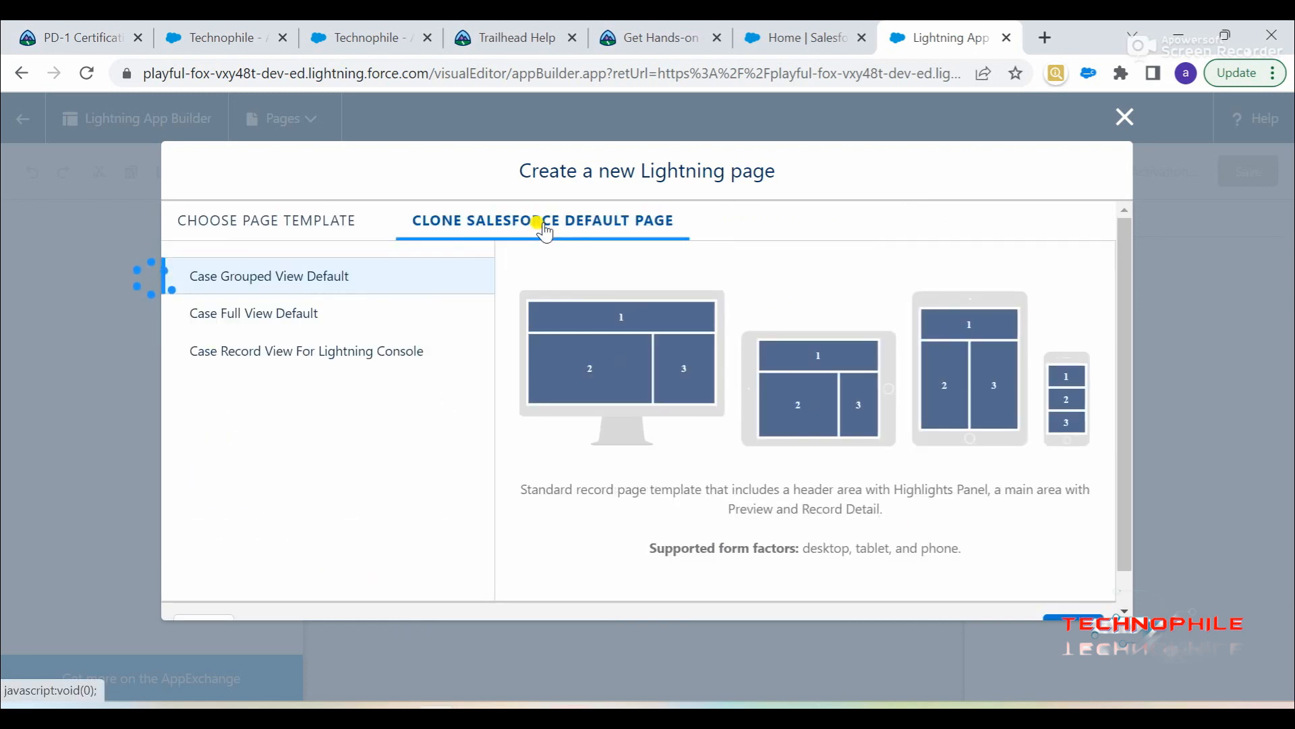
pyautogui.click(297, 287)
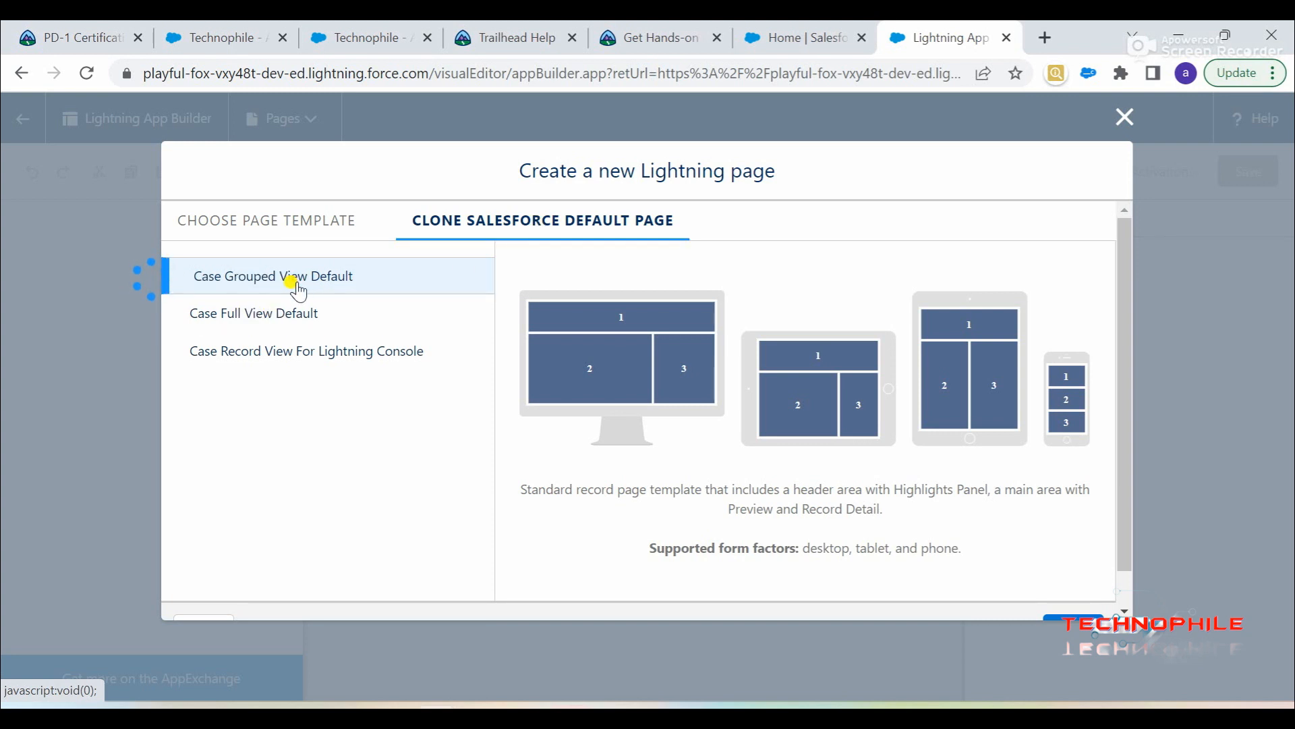
pyautogui.click(627, 37)
pyautogui.moveTo(138, 443); pyautogui.dragTo(360, 449)
pyautogui.moveTo(243, 421); pyautogui.dragTo(423, 414)
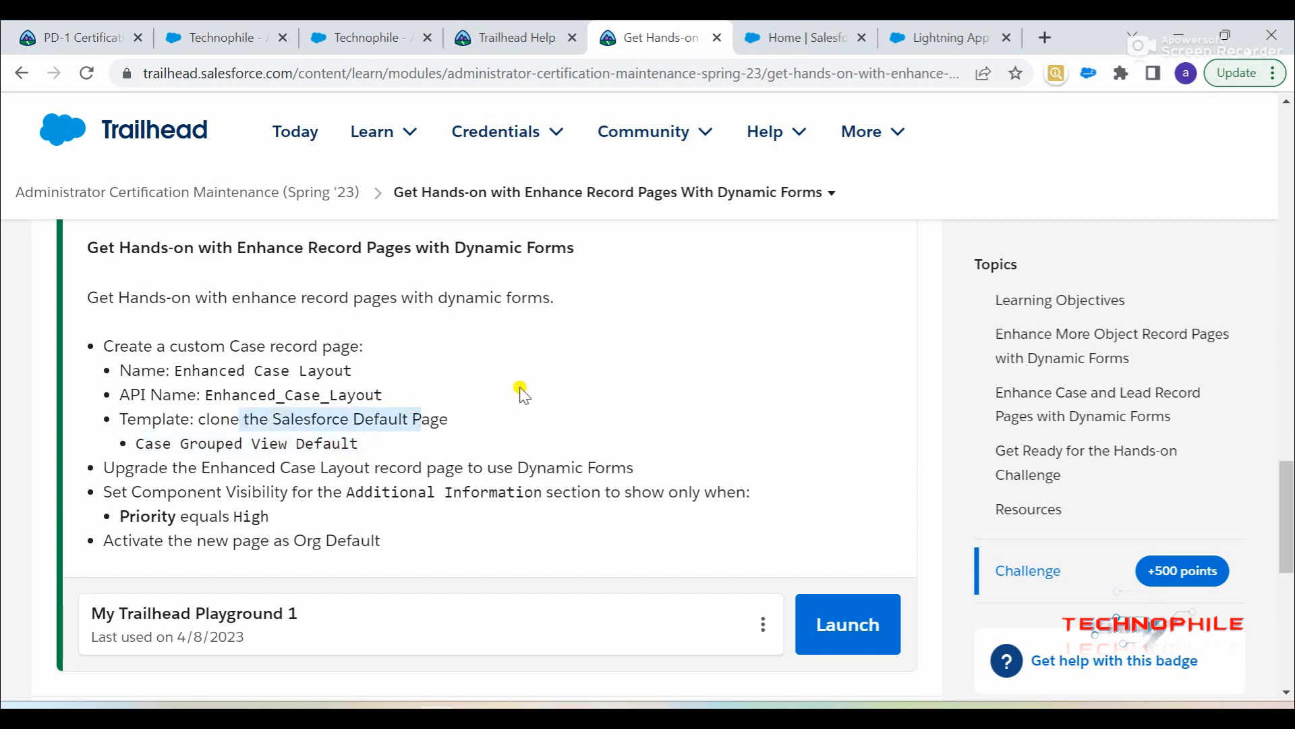
pyautogui.click(887, 27)
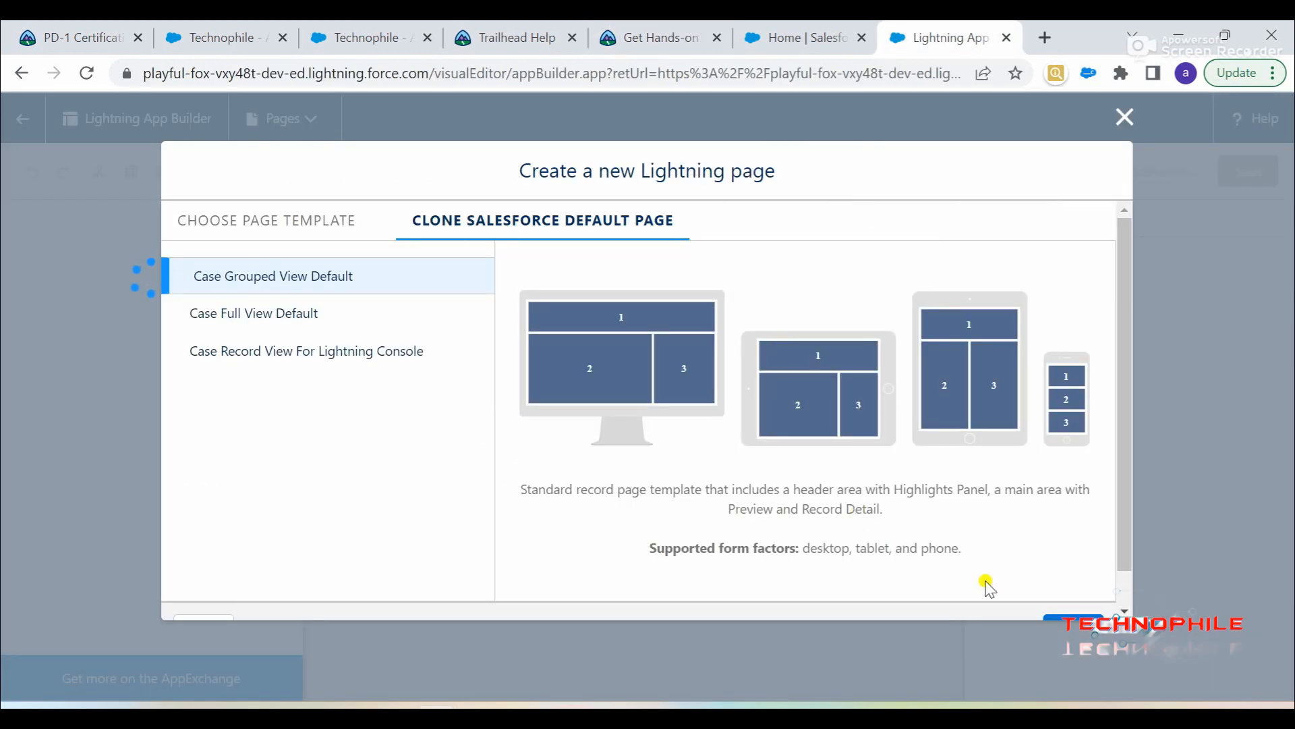
pyautogui.click(1071, 589)
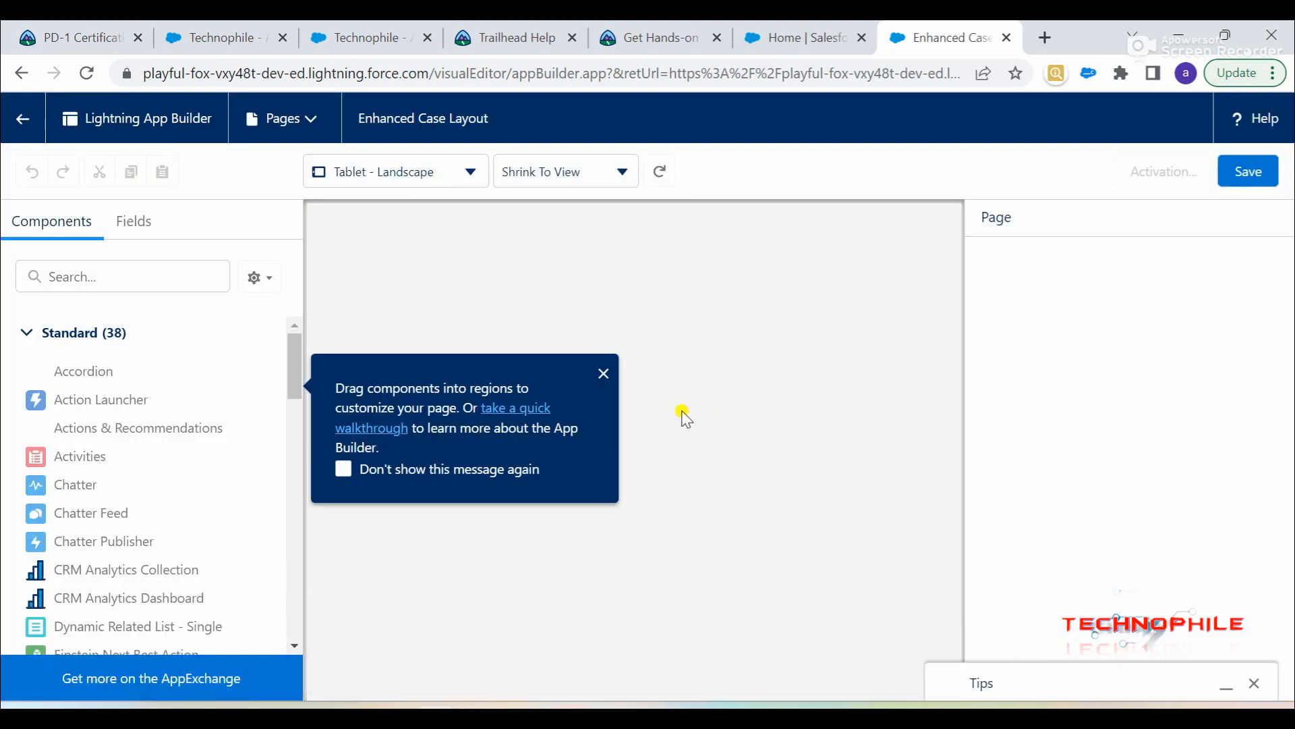
# Upgrade the Highlights Panel to Dynamic Actions by migrating the actions from Case Layout, dismissing the introductory tip first.
pyautogui.click(604, 376)
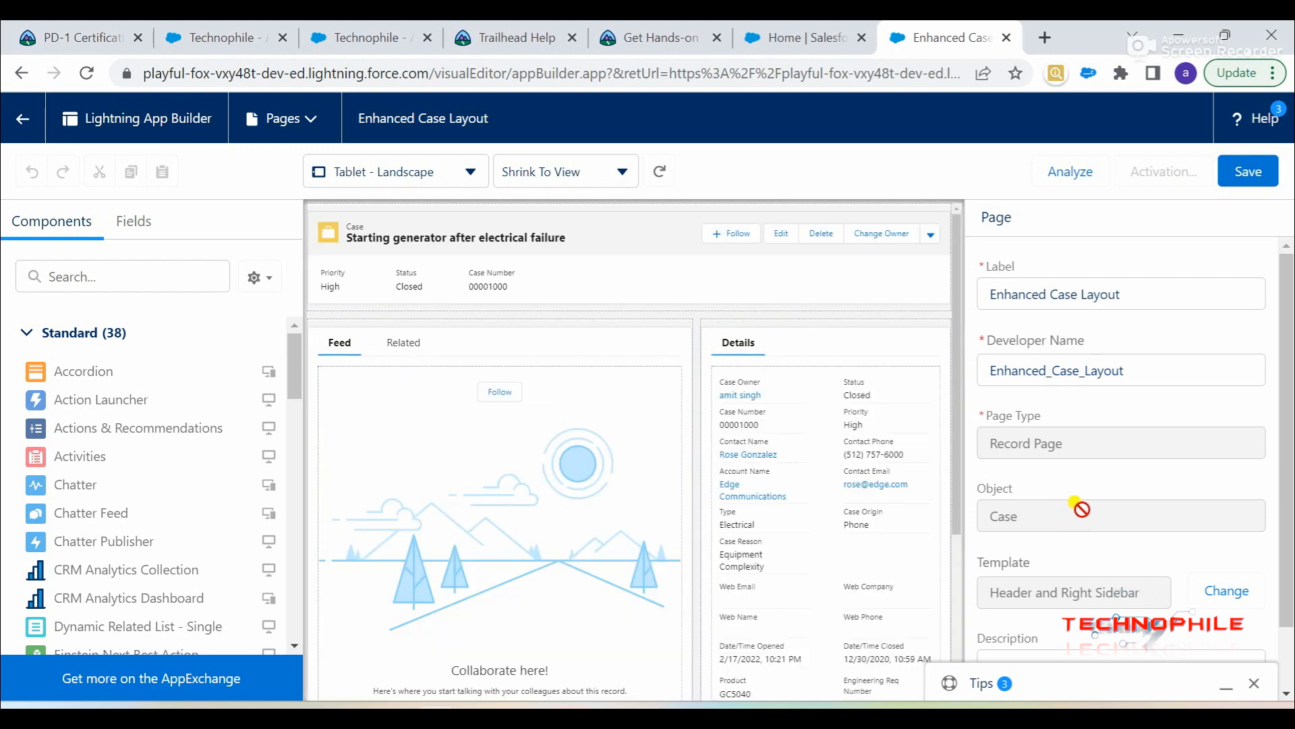
pyautogui.click(627, 246)
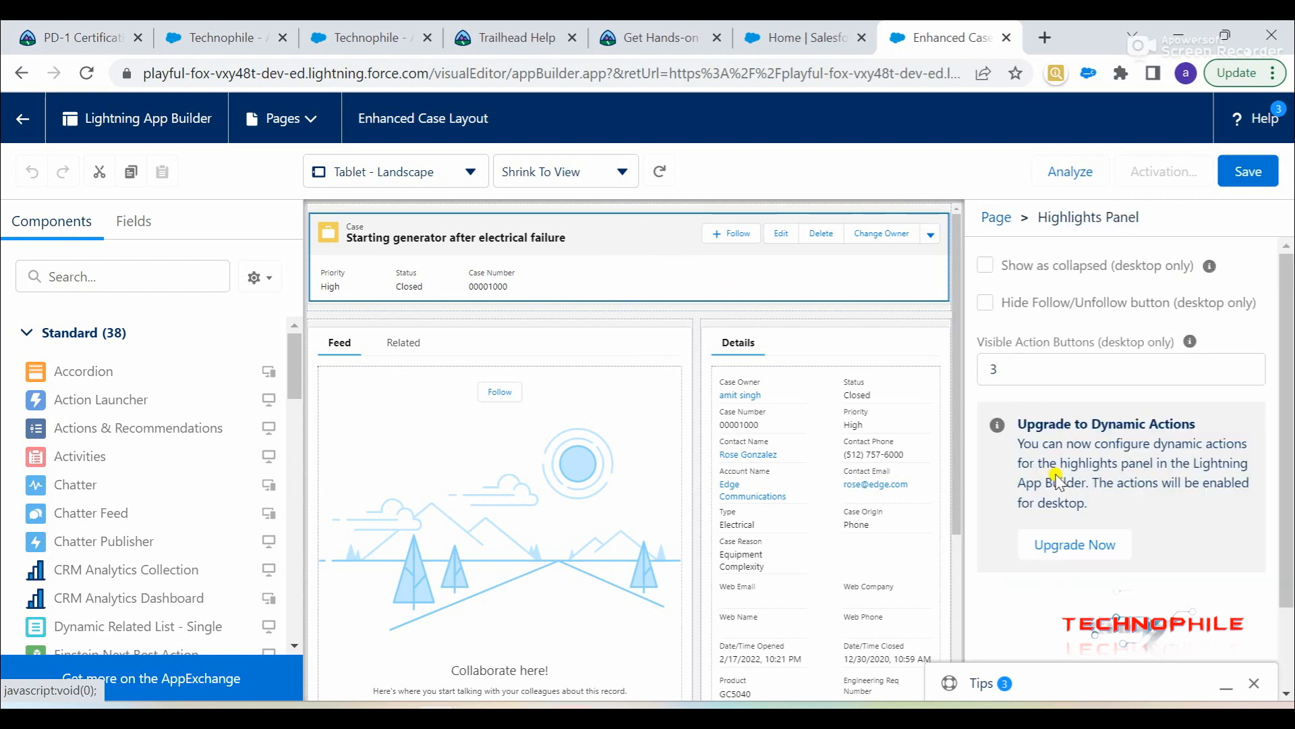
pyautogui.click(1077, 549)
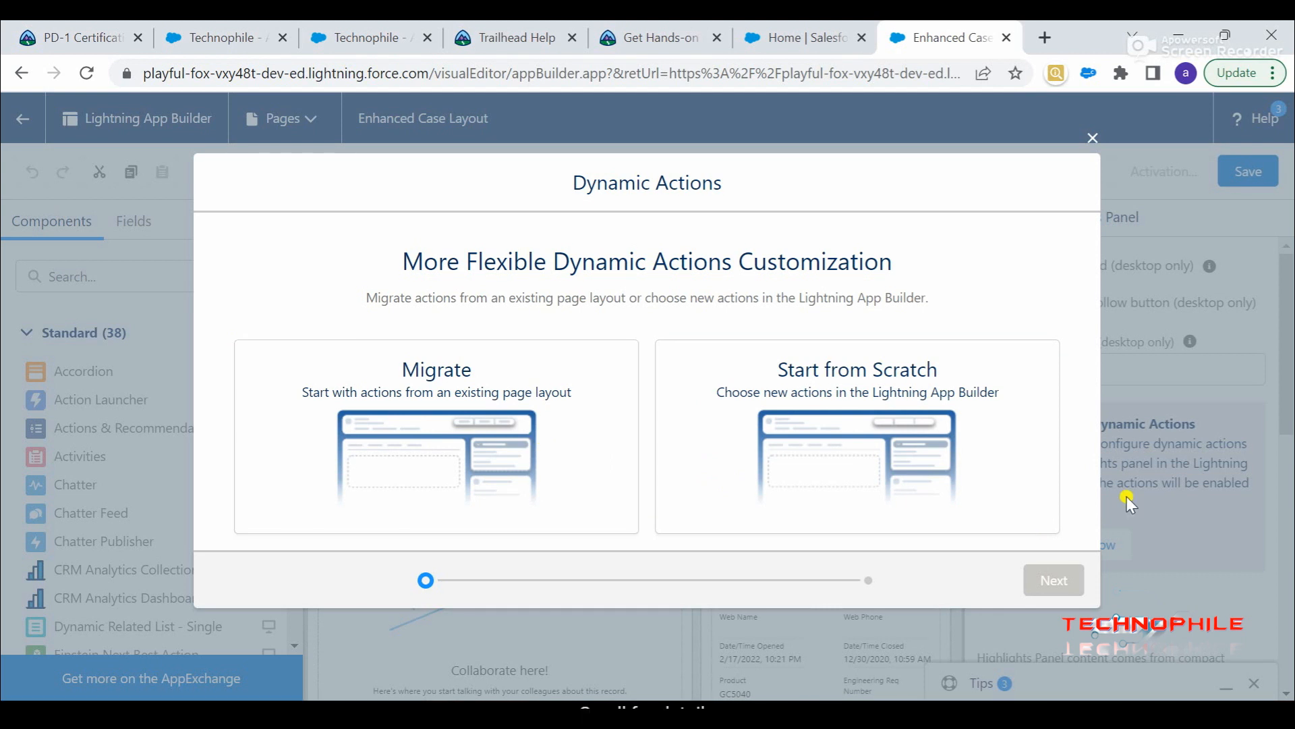
pyautogui.click(483, 405)
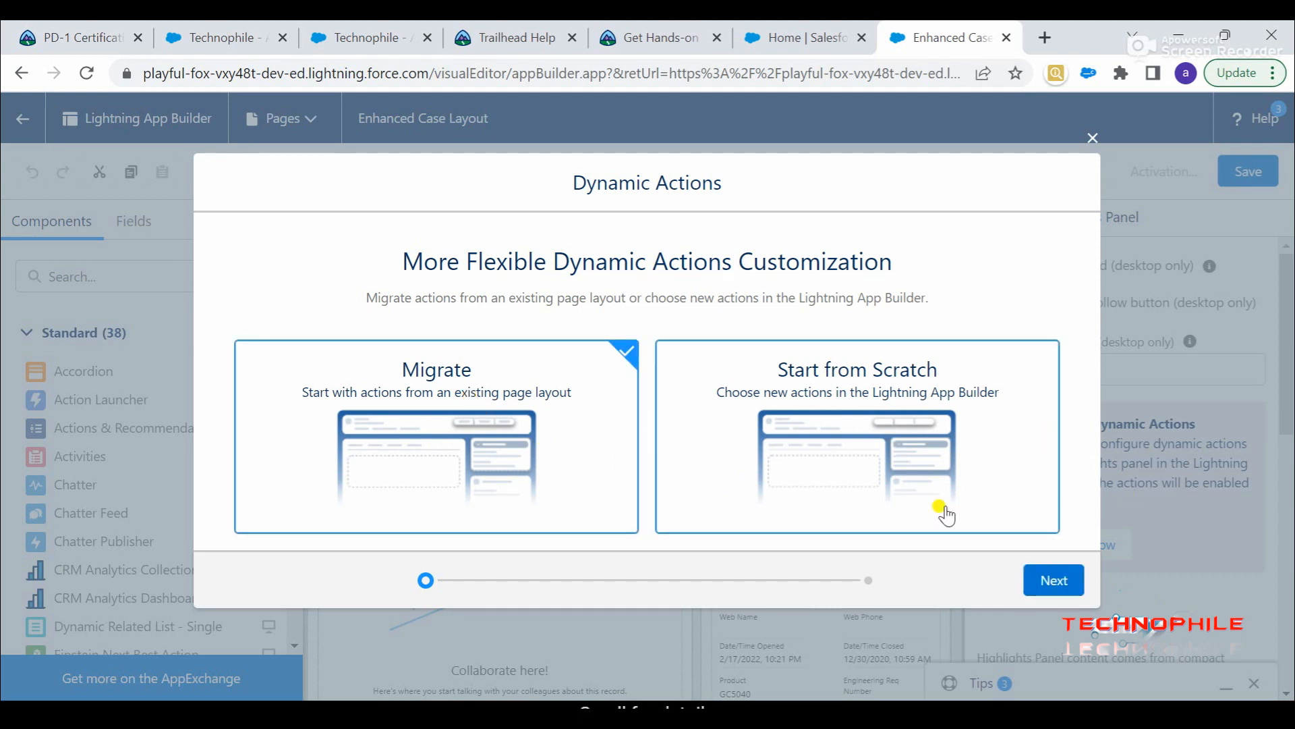
pyautogui.click(1055, 580)
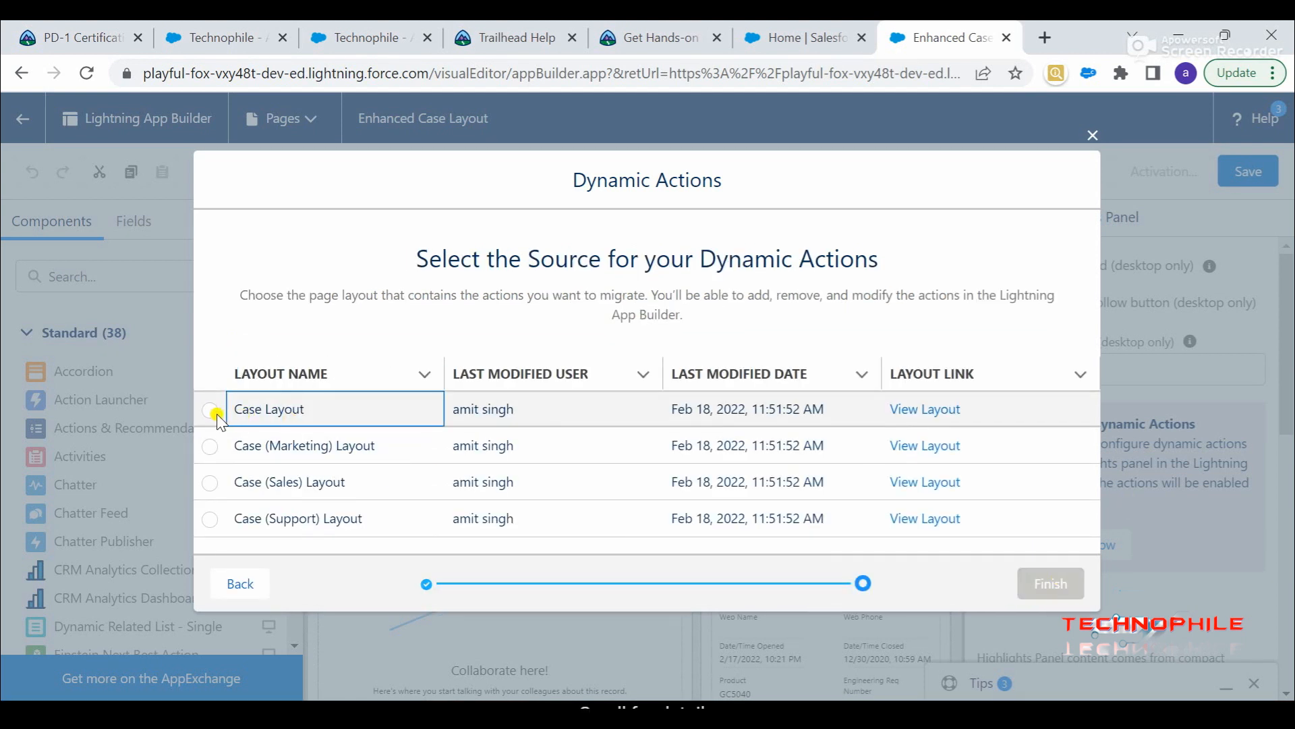
pyautogui.click(212, 412)
pyautogui.click(1031, 585)
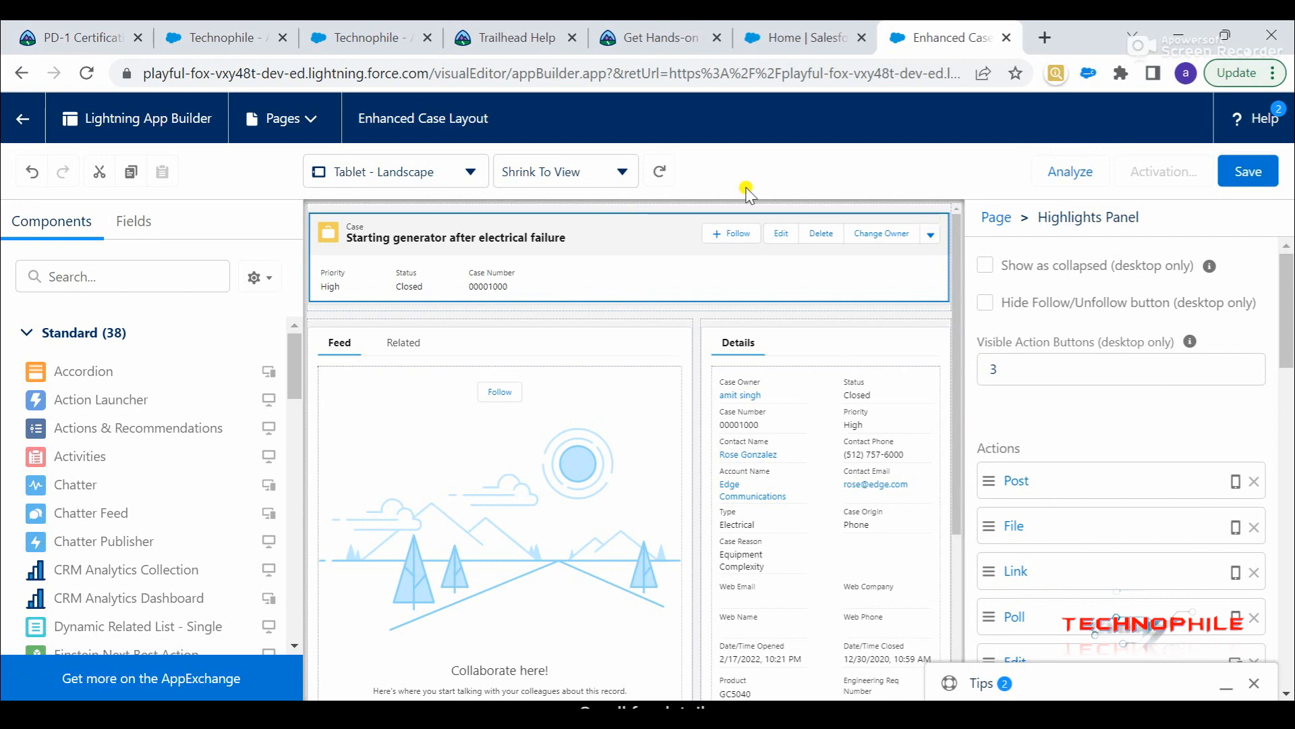
# Review the Trailhead challenge's component visibility requirement for the Additional Information section and return to the Lightning App Builder.
pyautogui.click(631, 37)
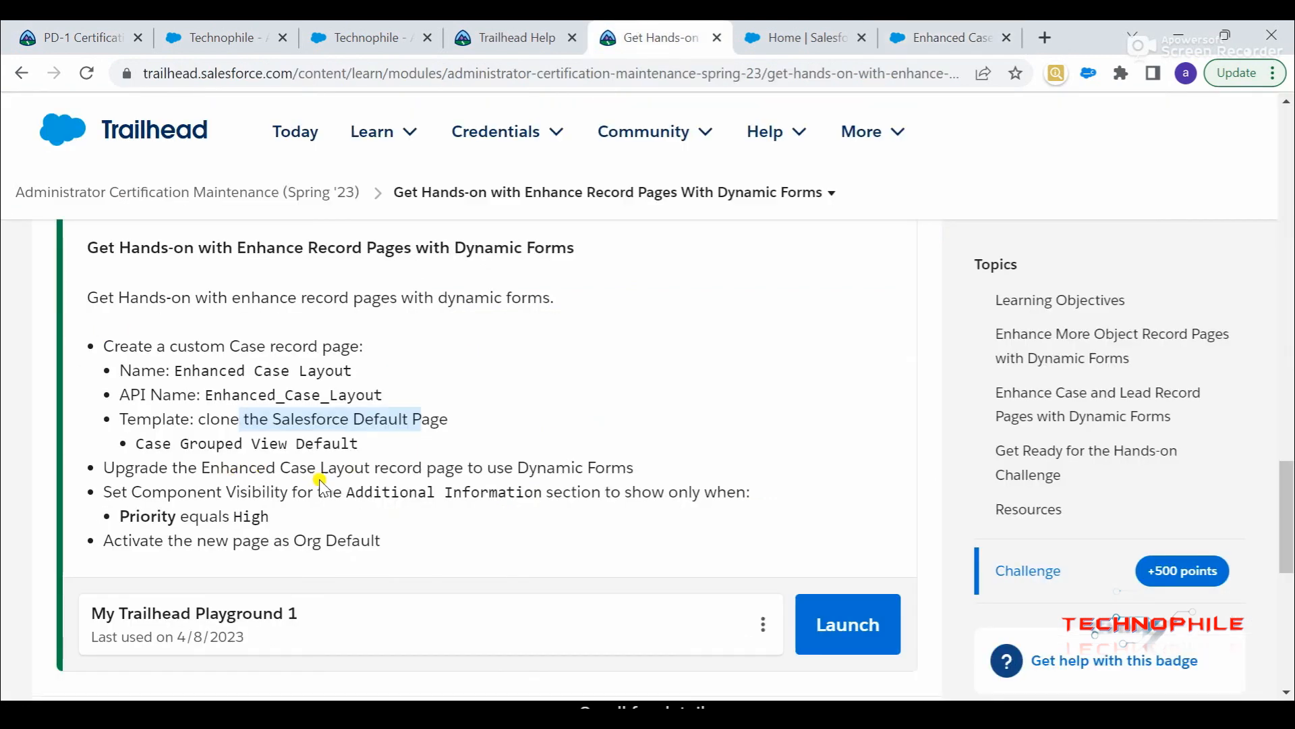
pyautogui.moveTo(235, 491); pyautogui.dragTo(533, 493)
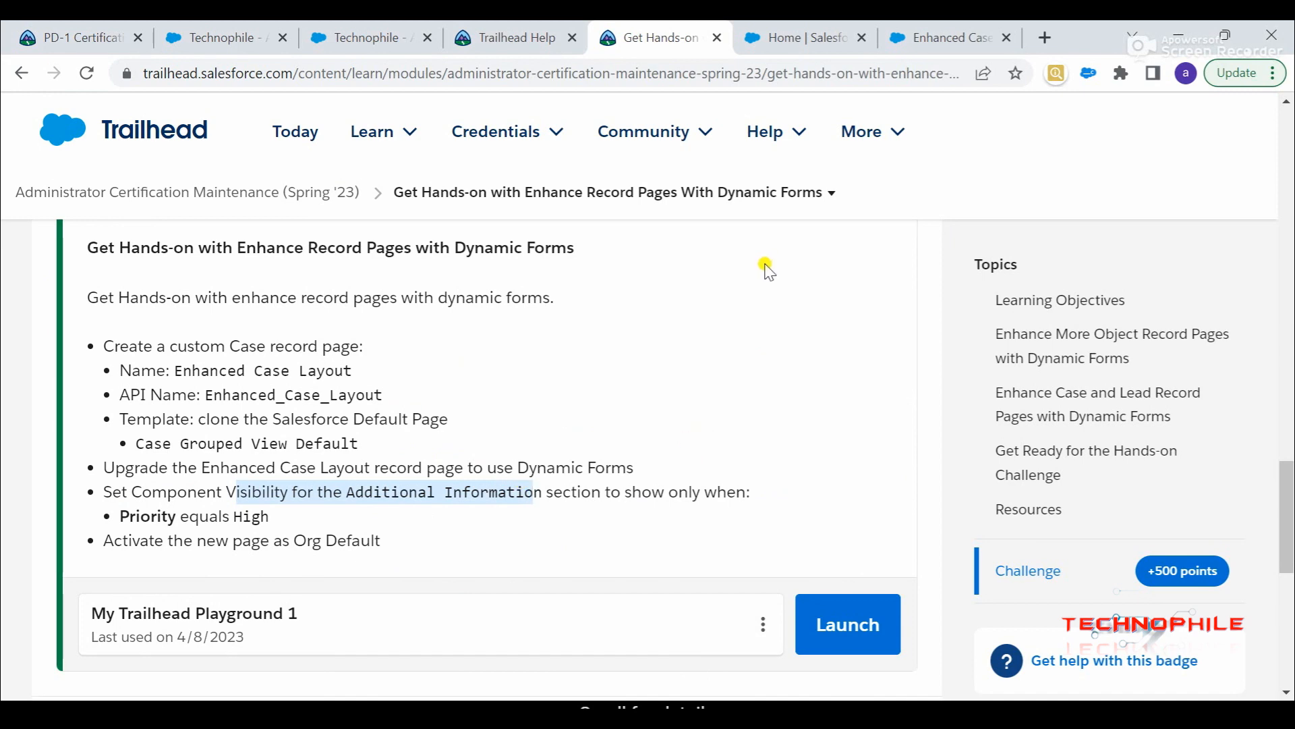
pyautogui.moveTo(218, 517); pyautogui.dragTo(350, 529)
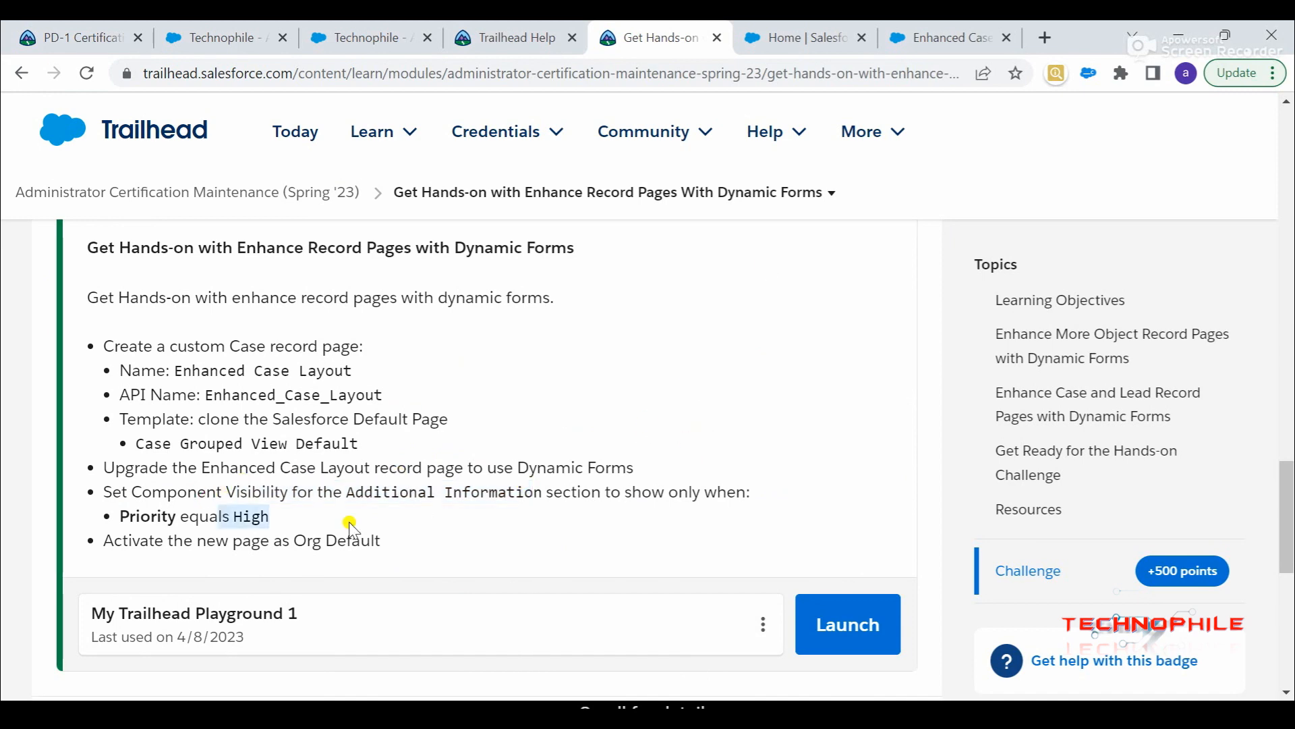
pyautogui.click(891, 27)
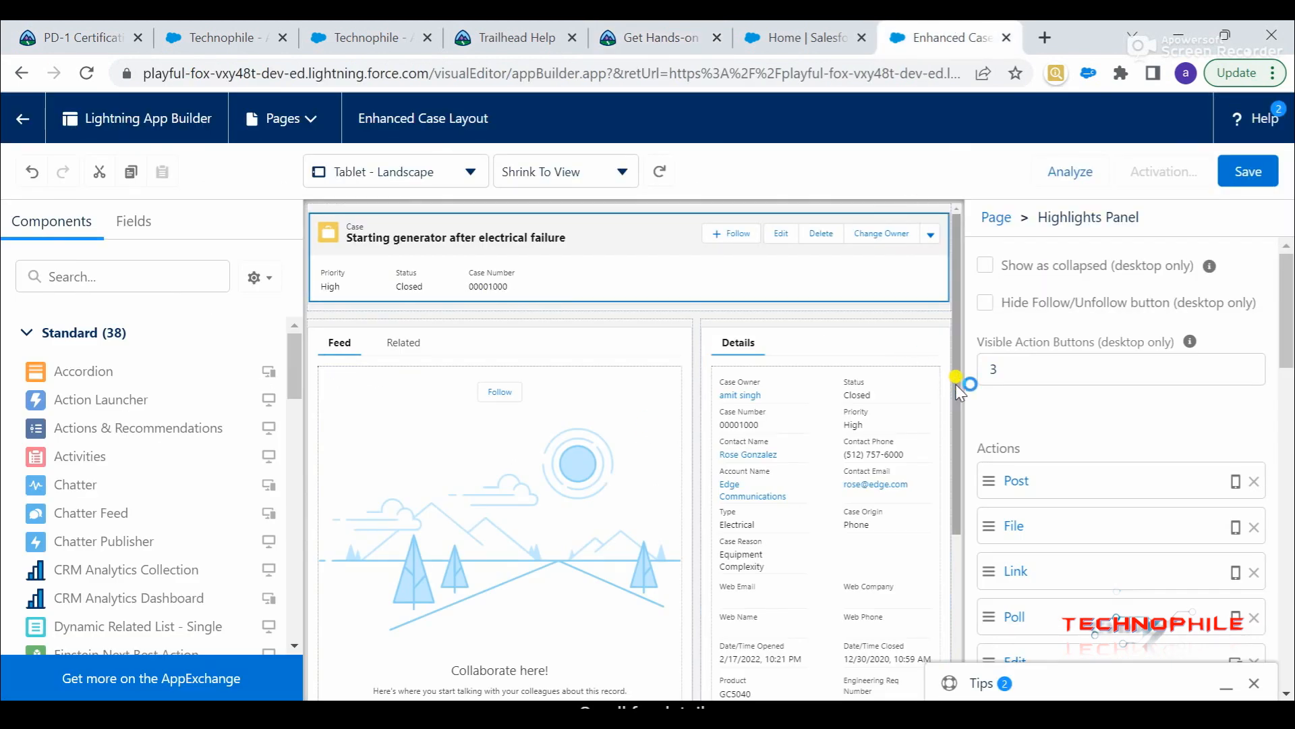
# Upgrade the Record Detail component to Dynamic Forms by migrating the fields and sections from Case Layout.
pyautogui.scroll(-10, 966, 391)
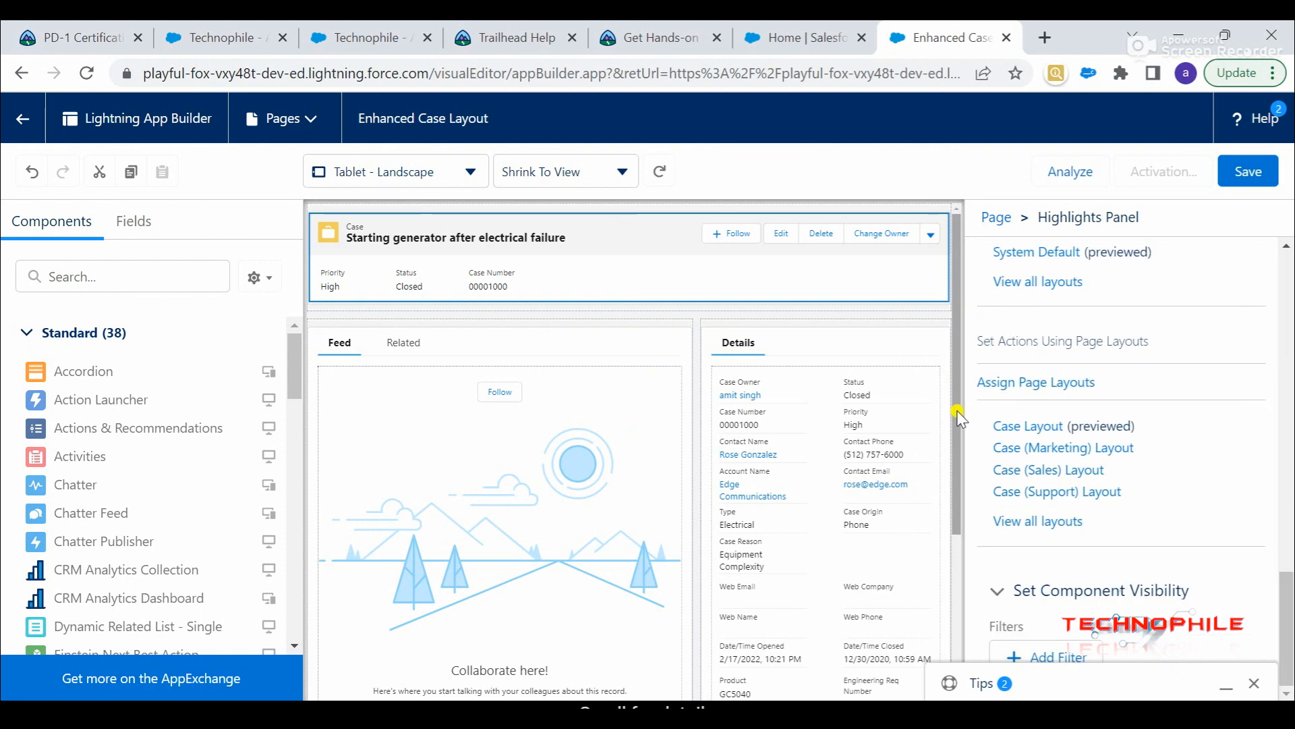
pyautogui.click(796, 371)
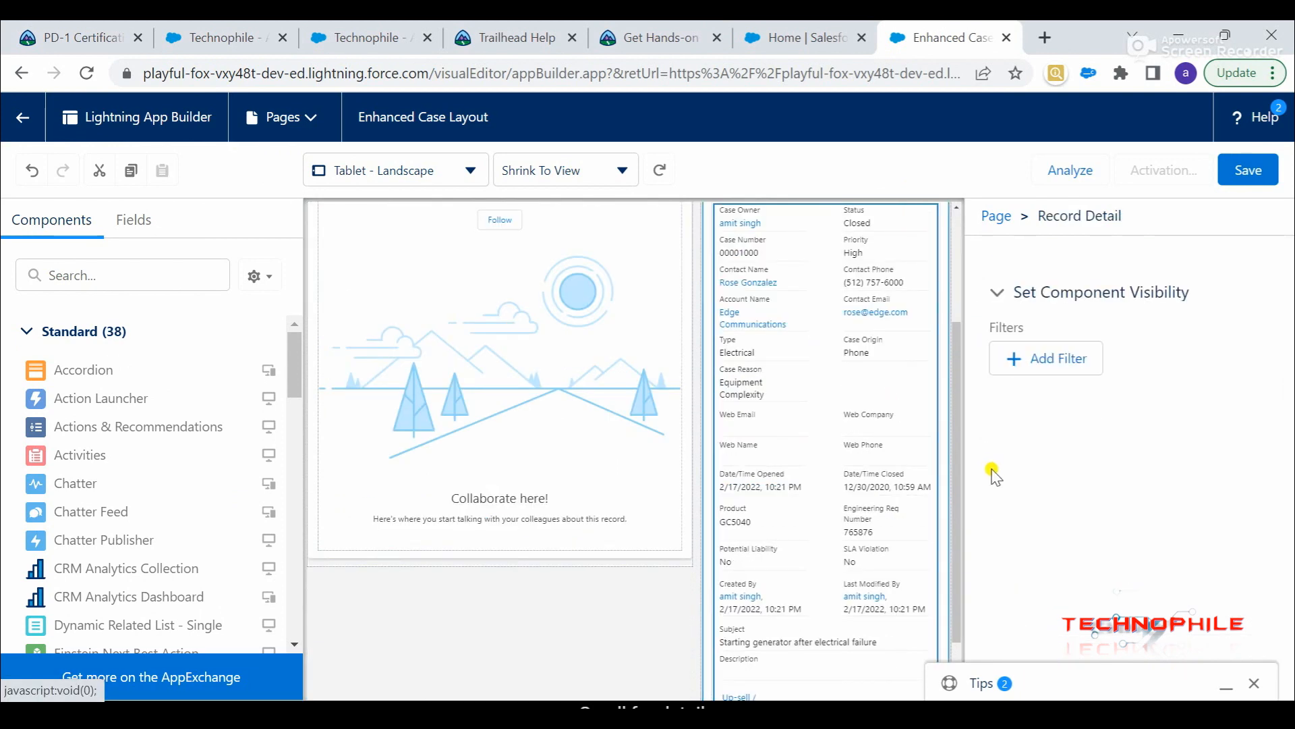
pyautogui.click(1072, 404)
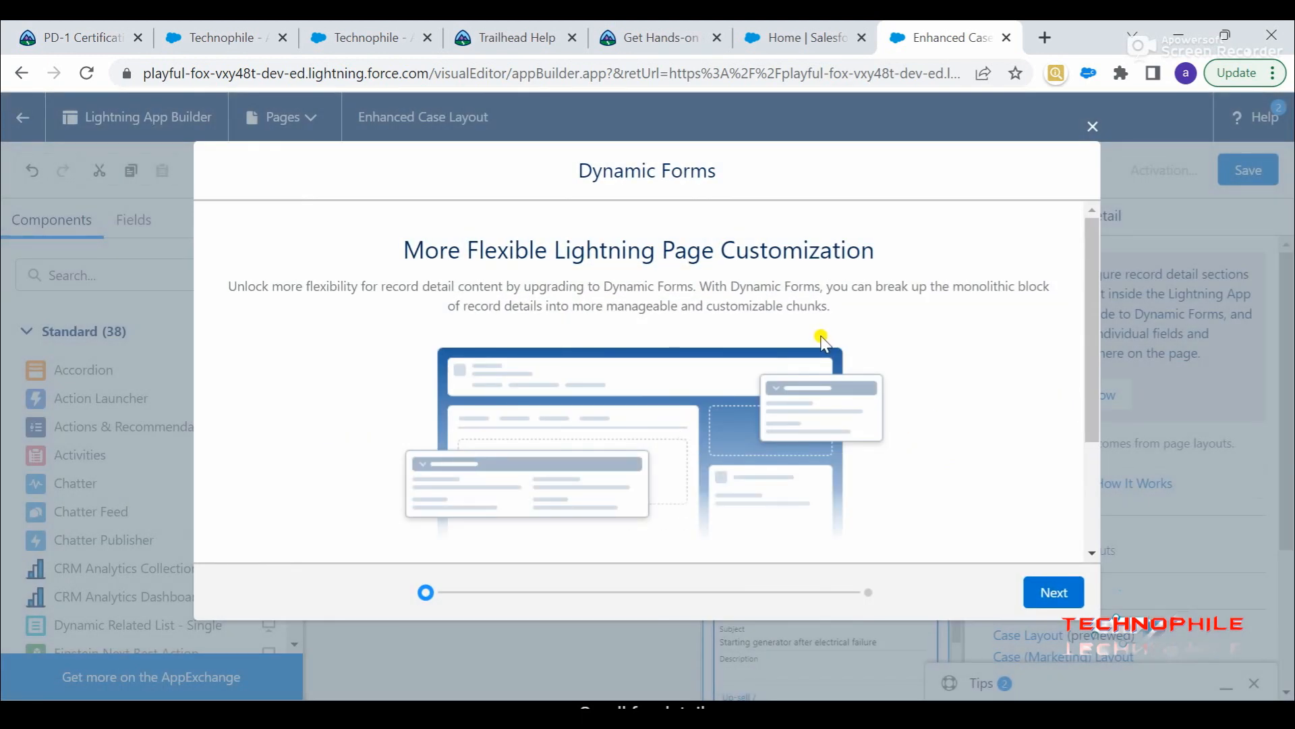
pyautogui.scroll(-3, 824, 344)
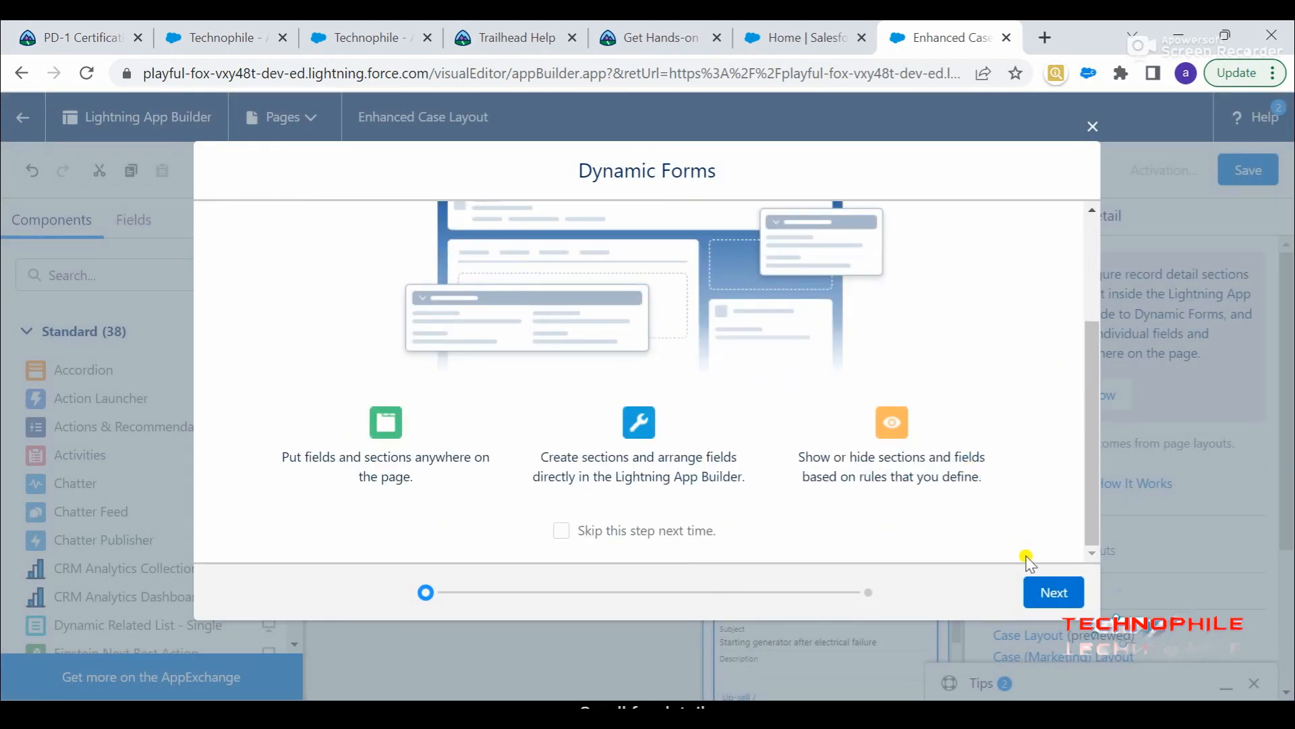
pyautogui.click(1042, 592)
pyautogui.scroll(-2, 308, 496)
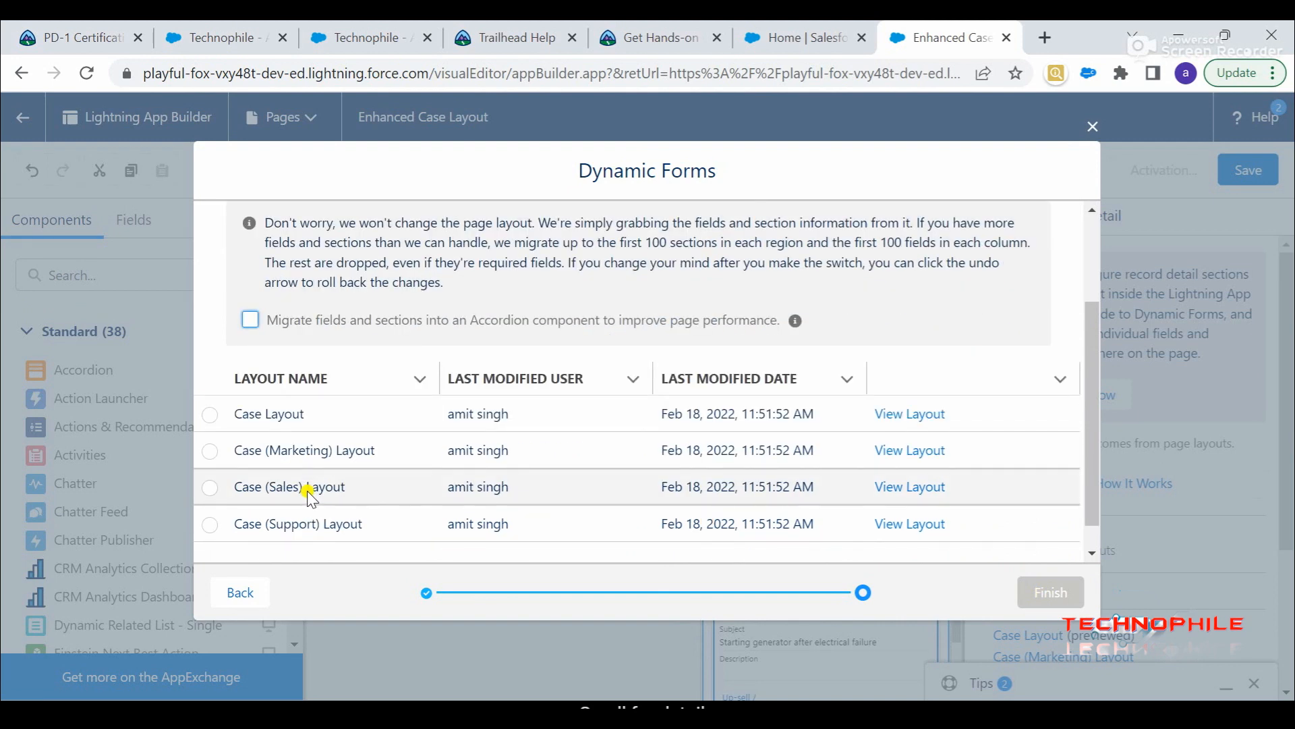
pyautogui.click(211, 417)
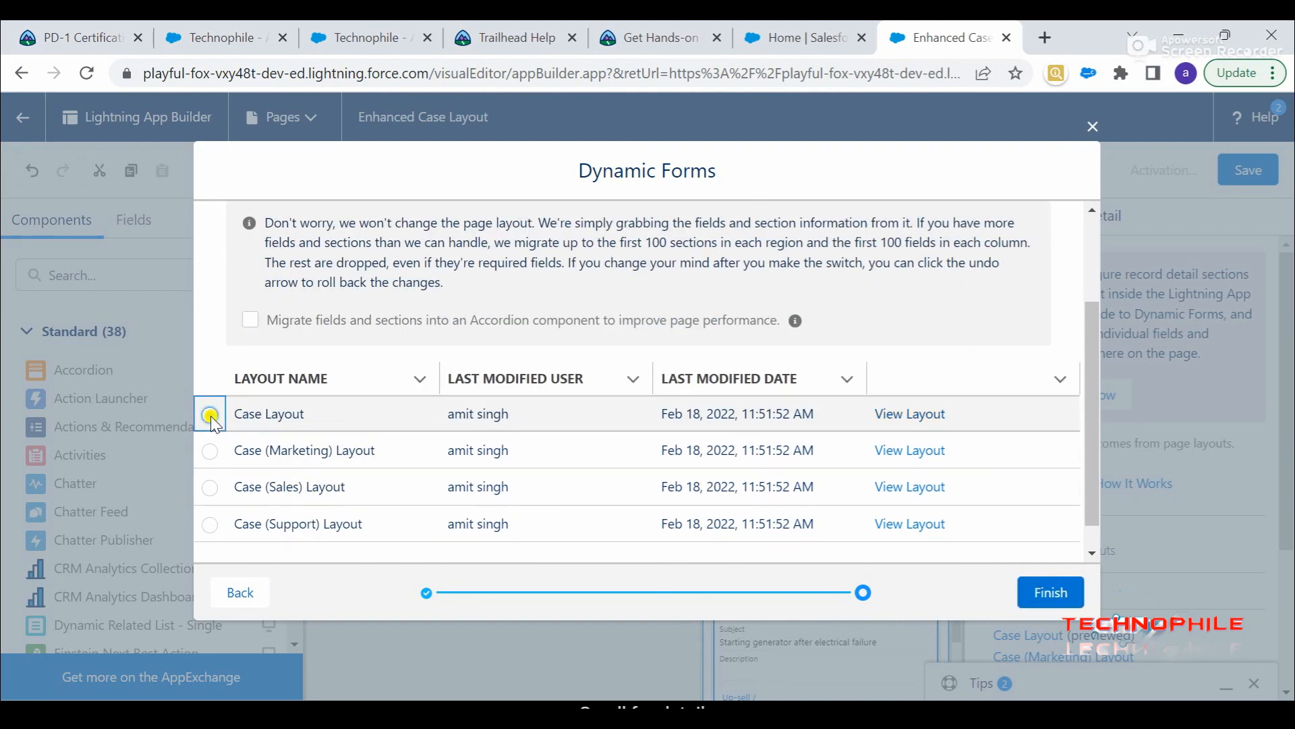
pyautogui.click(1049, 597)
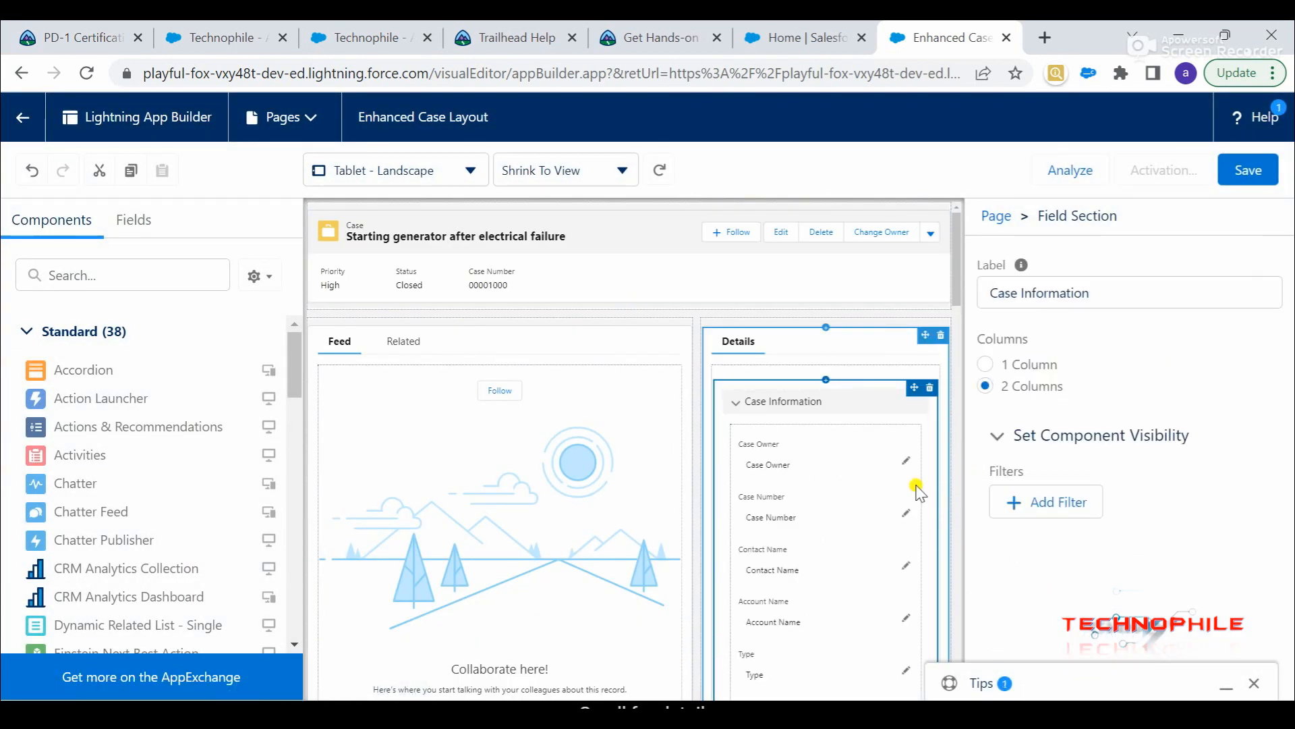
# Locate the Additional Information section on the page and recheck its visibility condition in the challenge instructions.
pyautogui.scroll(-10, 906, 470)
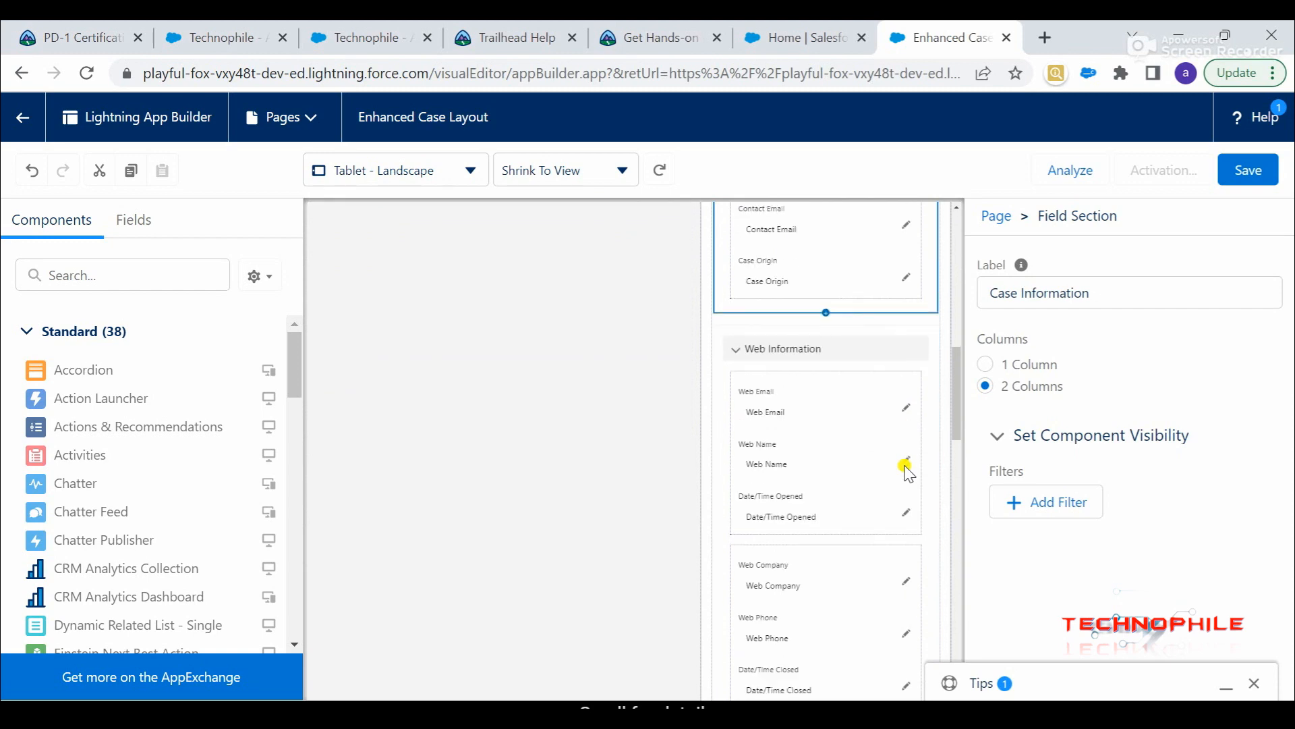
pyautogui.scroll(-5, 906, 470)
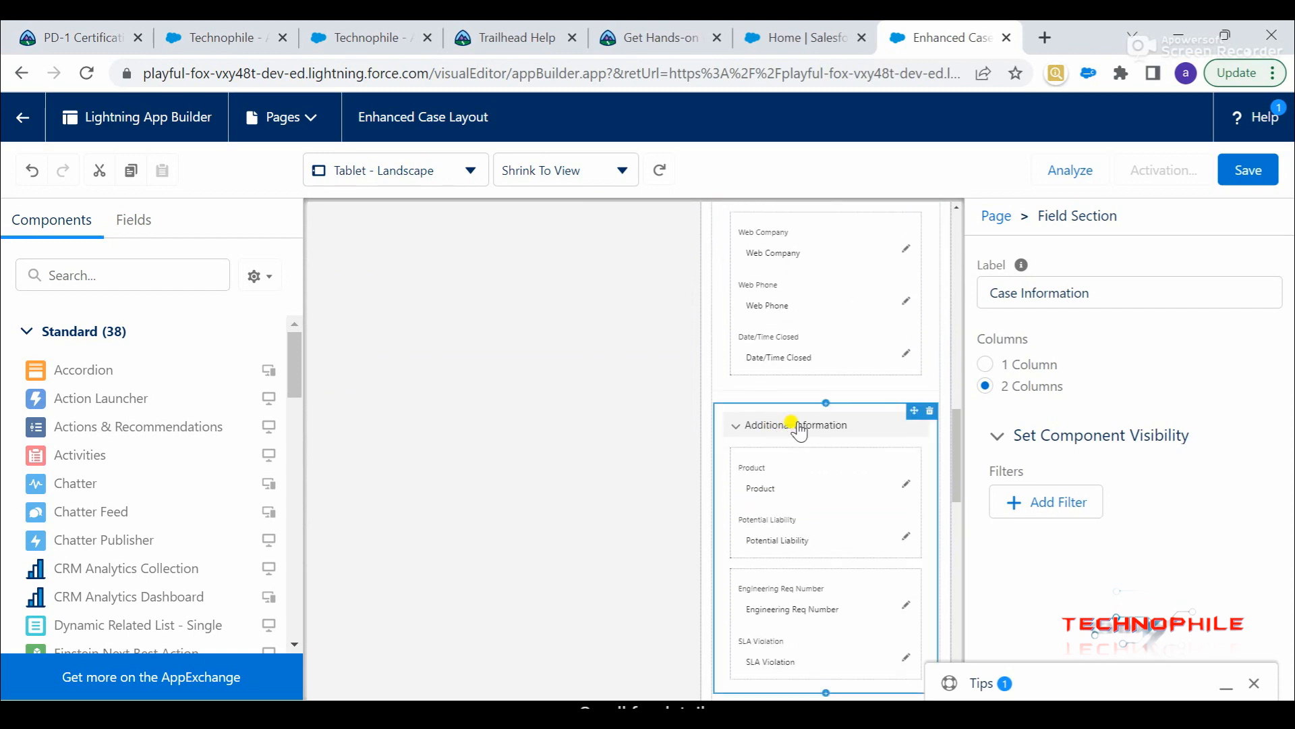
pyautogui.click(624, 35)
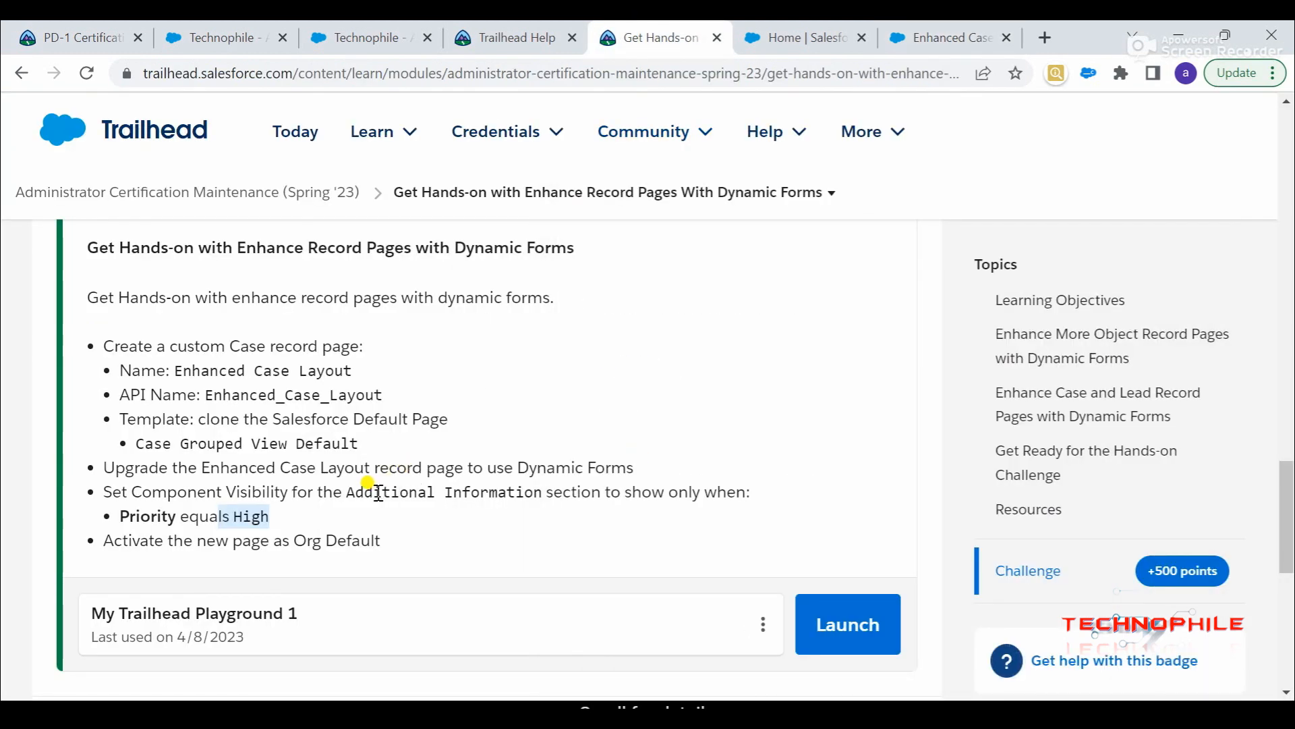
pyautogui.moveTo(372, 493); pyautogui.dragTo(519, 516)
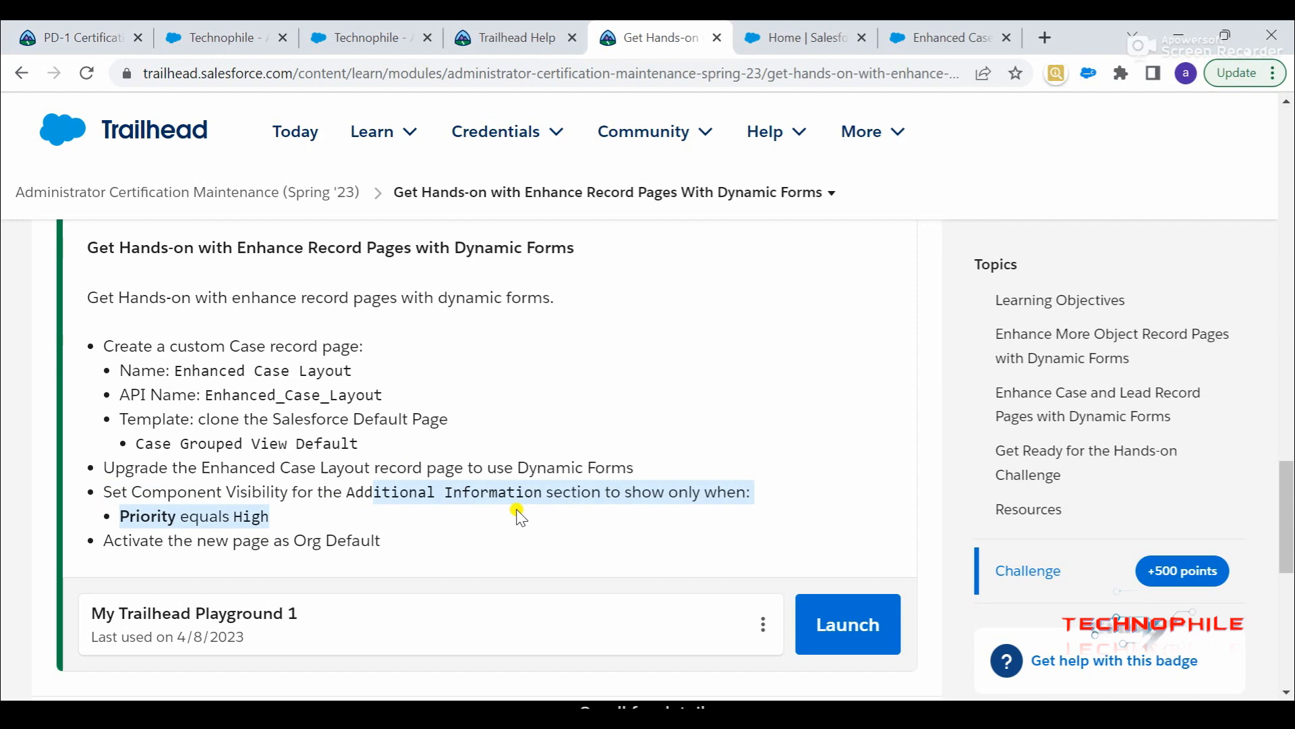
pyautogui.click(243, 517)
pyautogui.click(944, 37)
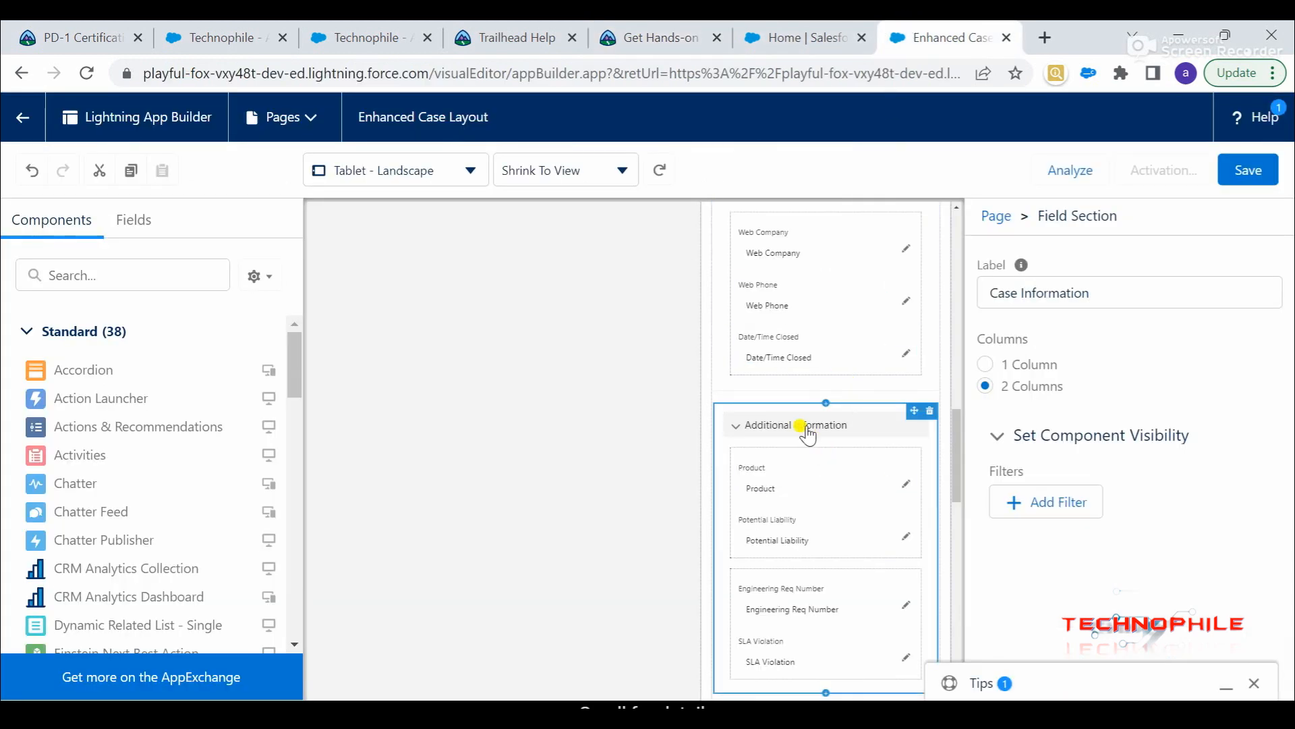
# Select the Additional Information field section within the Details tab to show its properties.
pyautogui.click(797, 421)
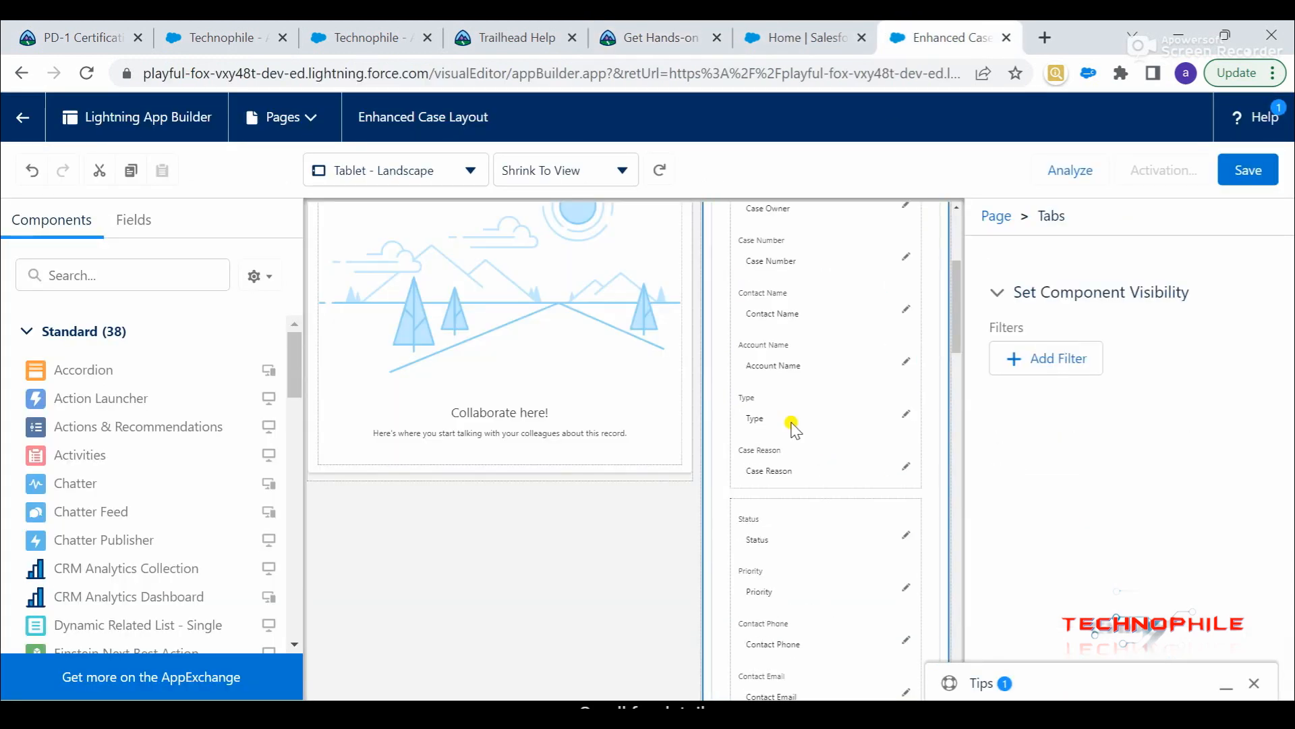
pyautogui.scroll(-2, 823, 454)
pyautogui.scroll(3, 827, 457)
pyautogui.scroll(2, 829, 460)
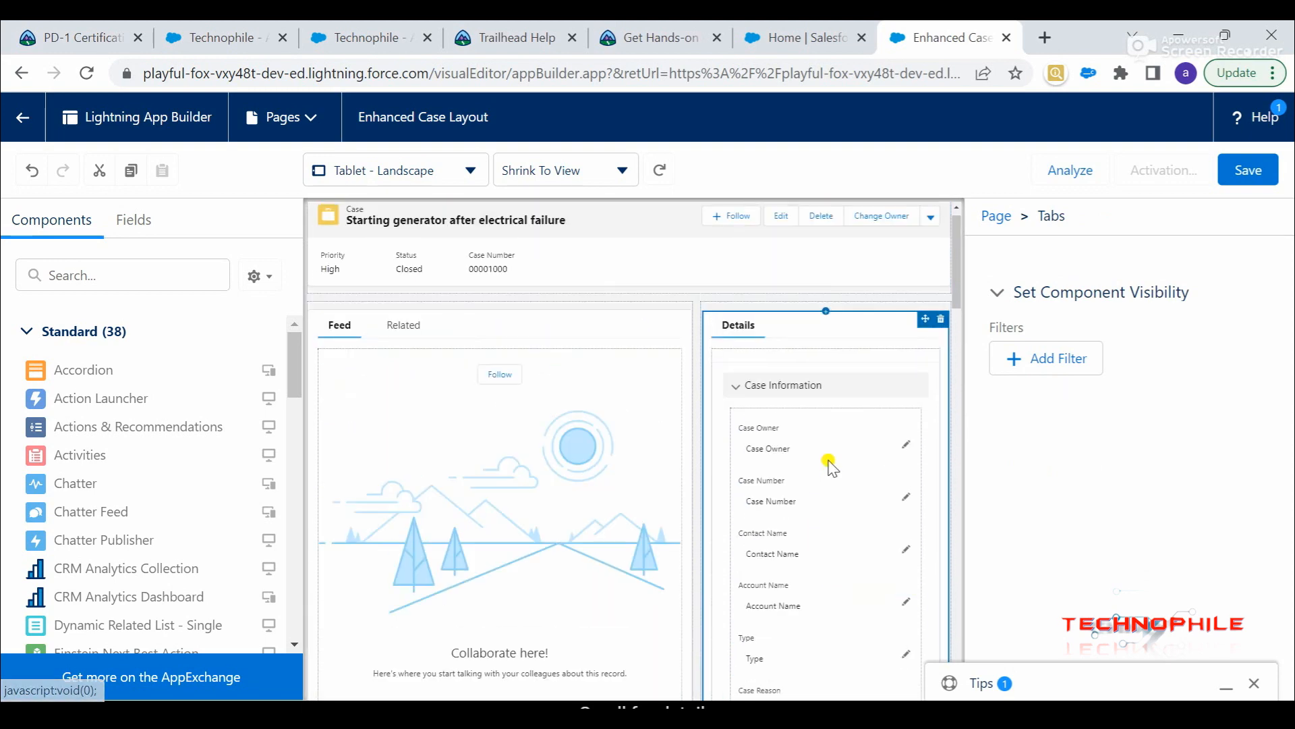
pyautogui.scroll(-6, 795, 408)
pyautogui.click(797, 408)
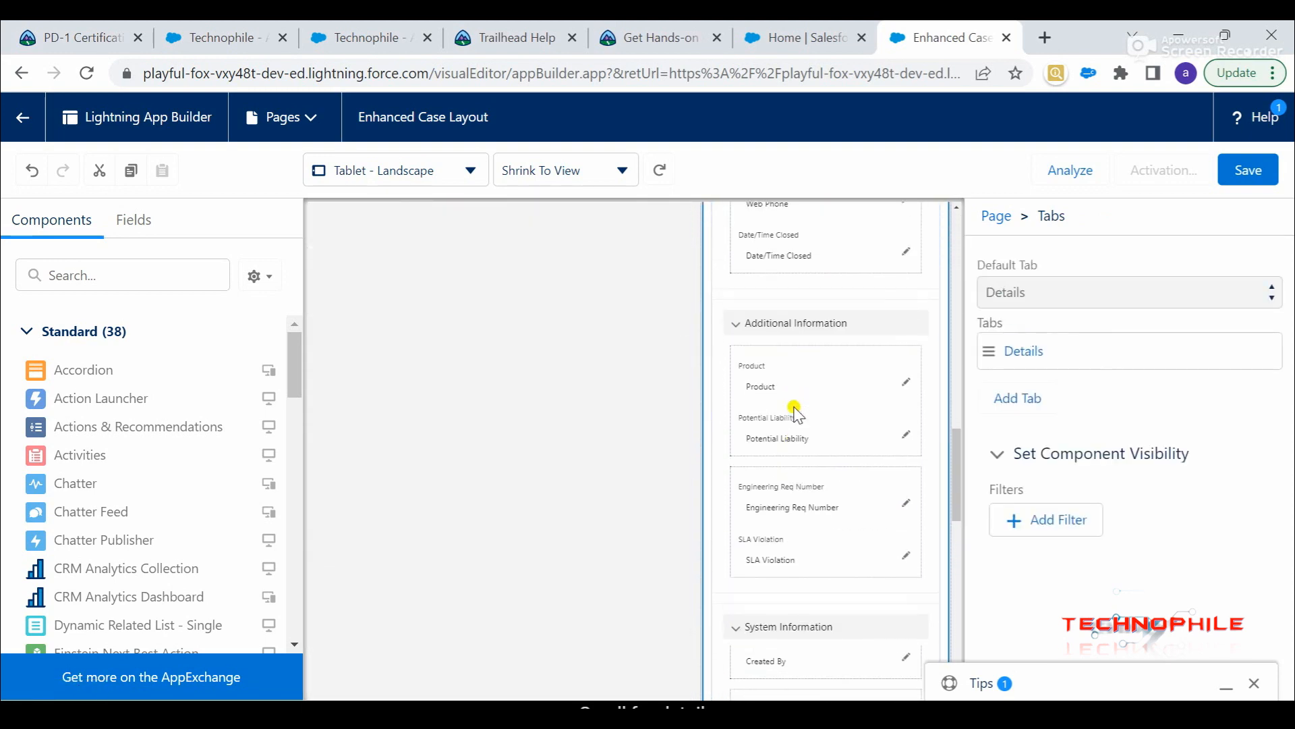
pyautogui.click(781, 337)
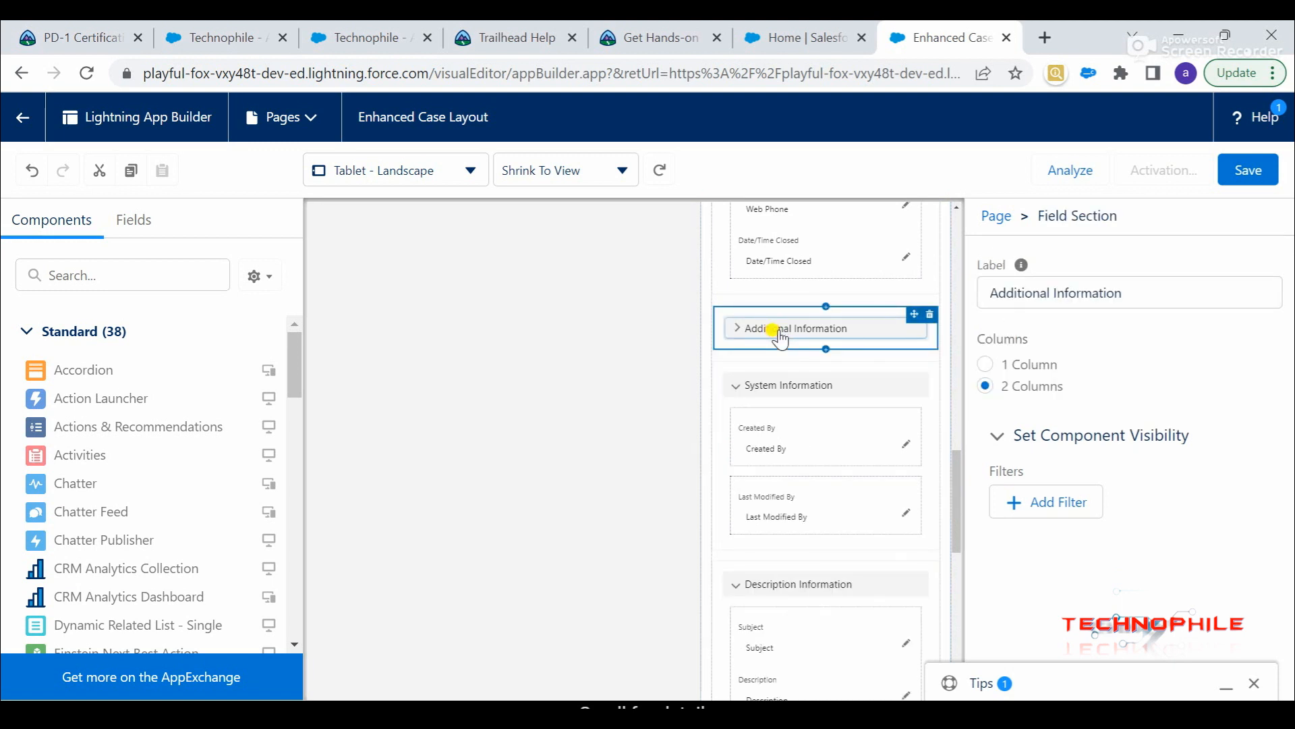
# Add a visibility filter to the Additional Information section and check the required field in the challenge, closing the Trailhead Help page.
pyautogui.click(1056, 506)
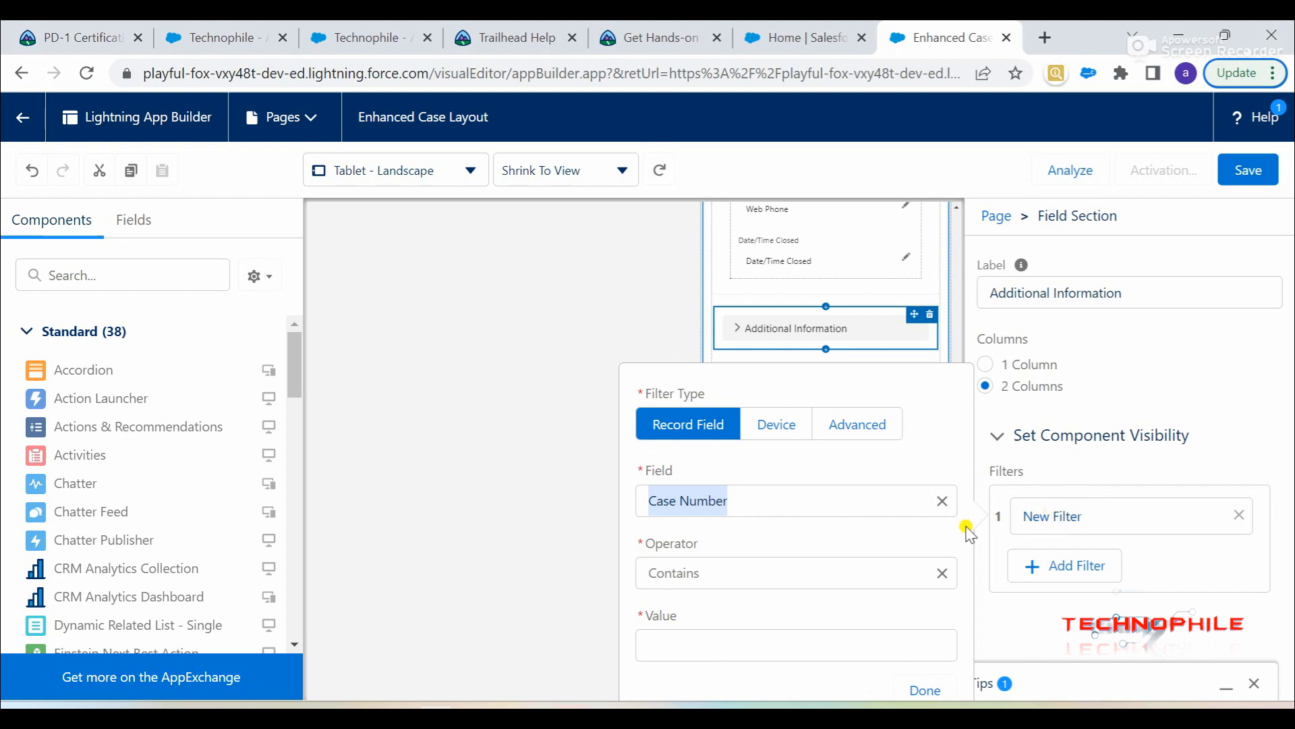
pyautogui.click(870, 501)
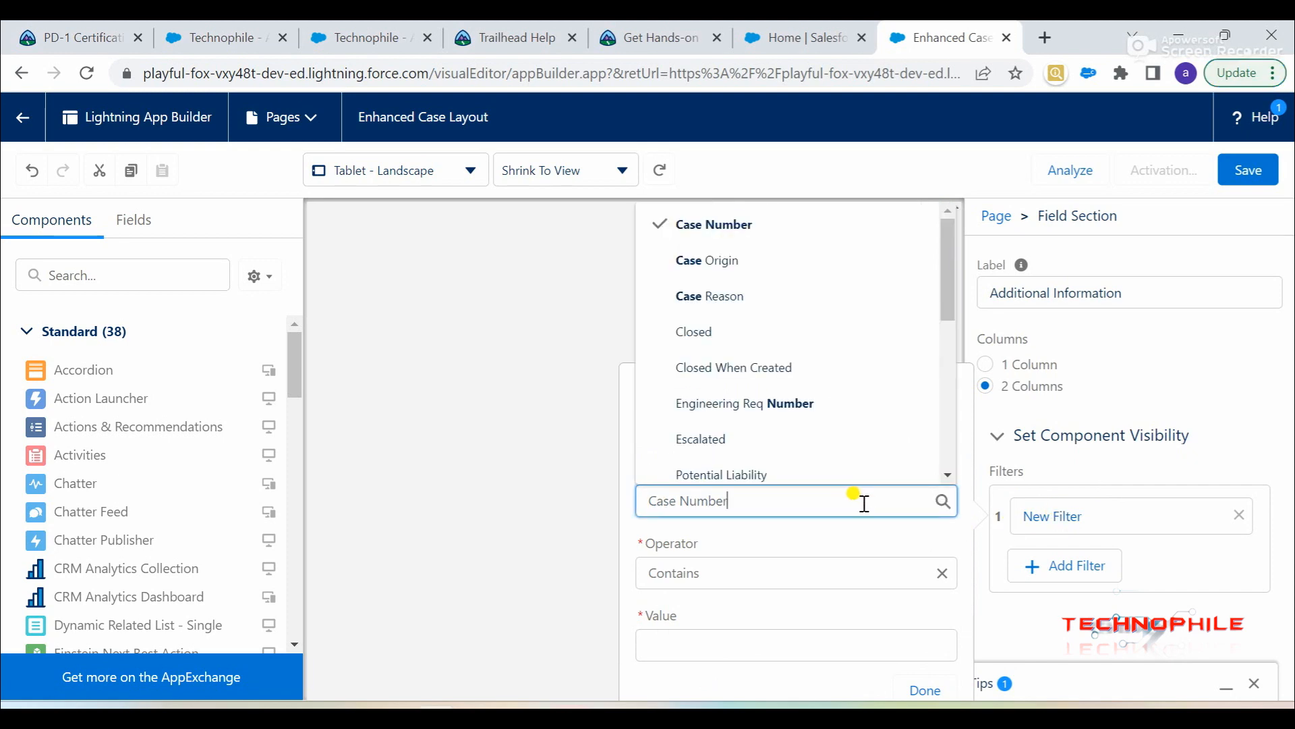
pyautogui.click(513, 37)
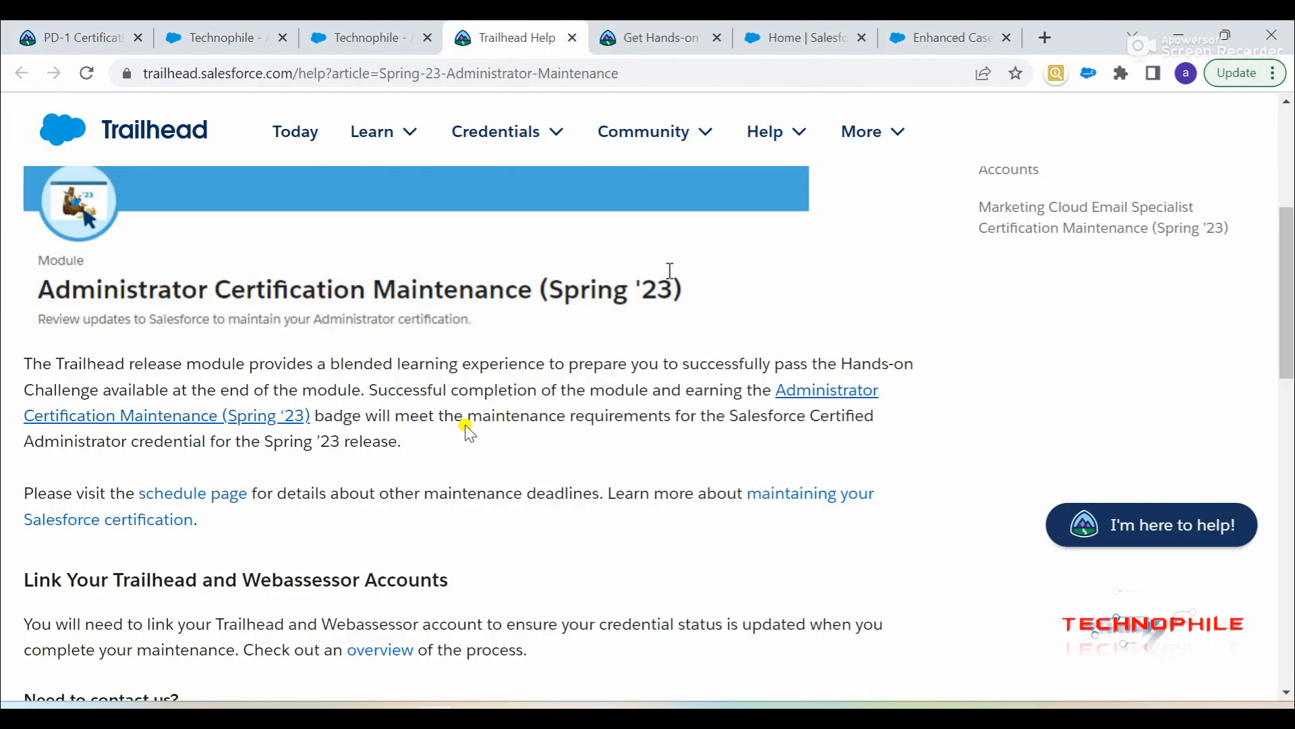
pyautogui.click(575, 39)
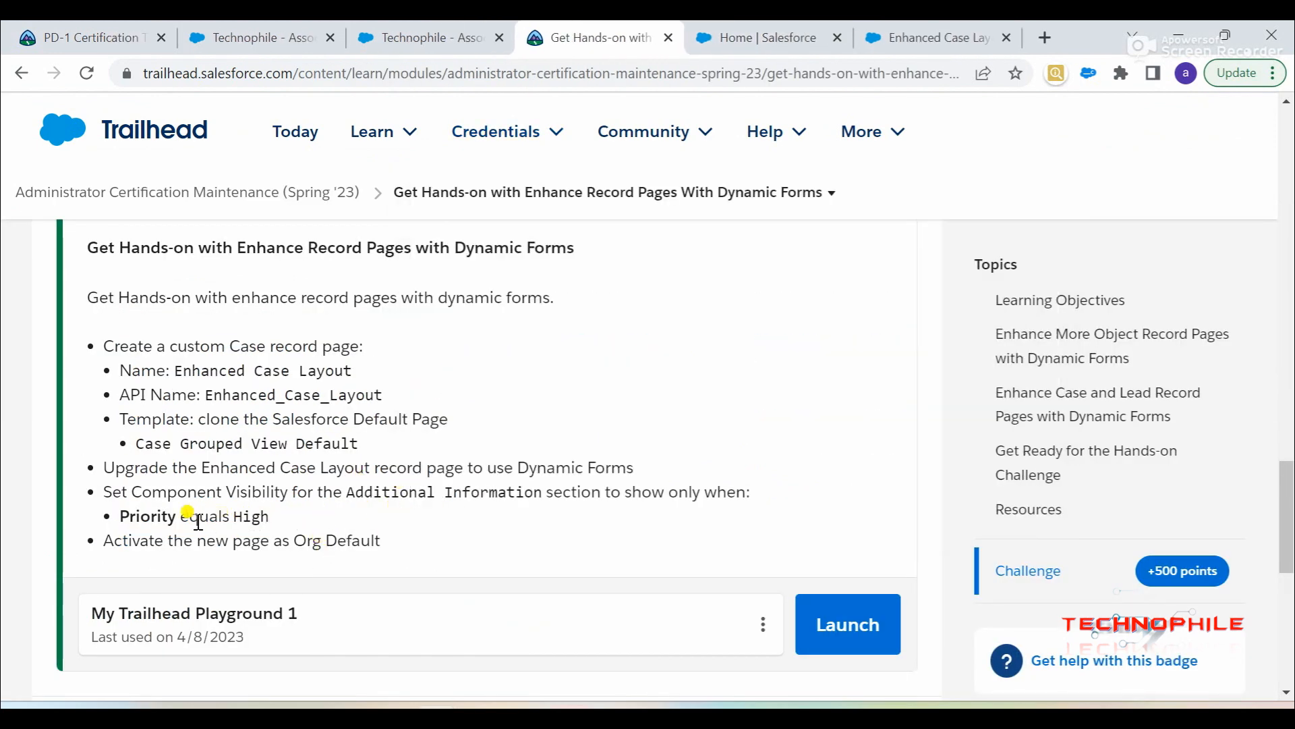
pyautogui.doubleClick(162, 520)
pyautogui.click(884, 34)
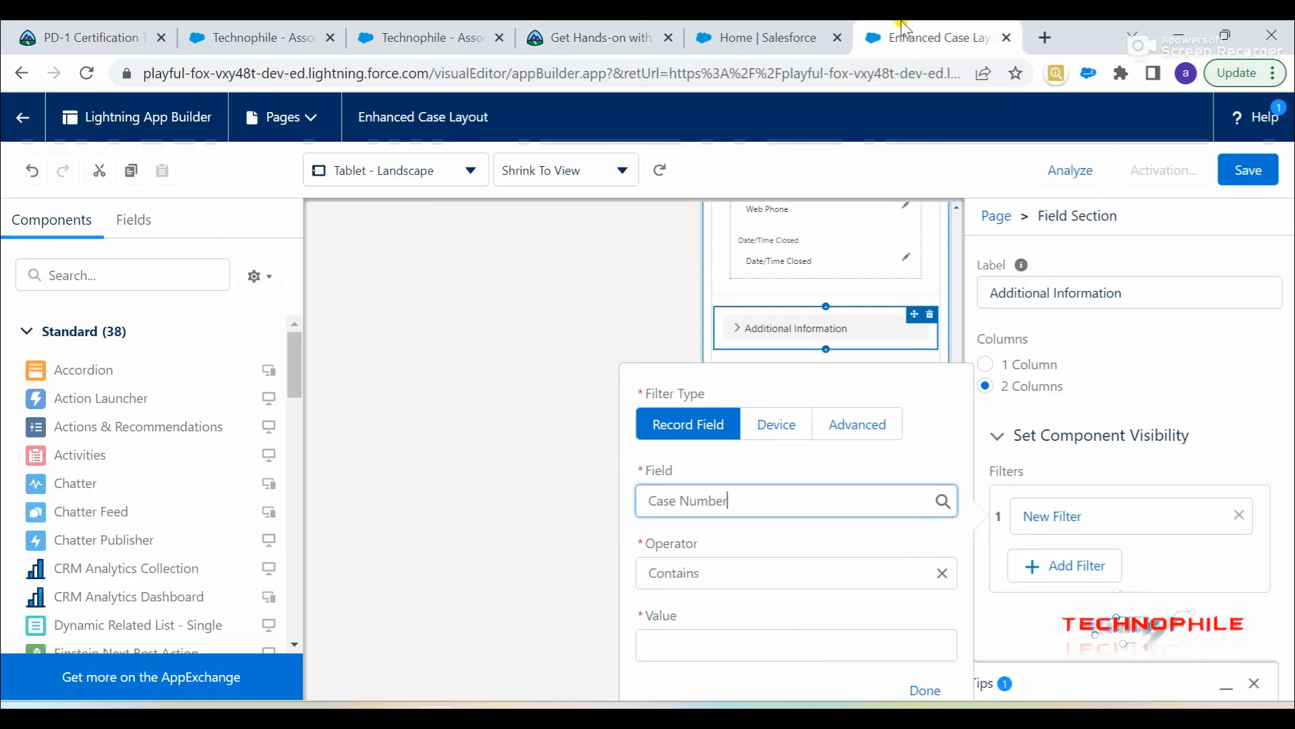
# Set the visibility filter to field Priority, operator Equal and value High, and finish the filter.
pyautogui.click(752, 498)
pyautogui.write('P')
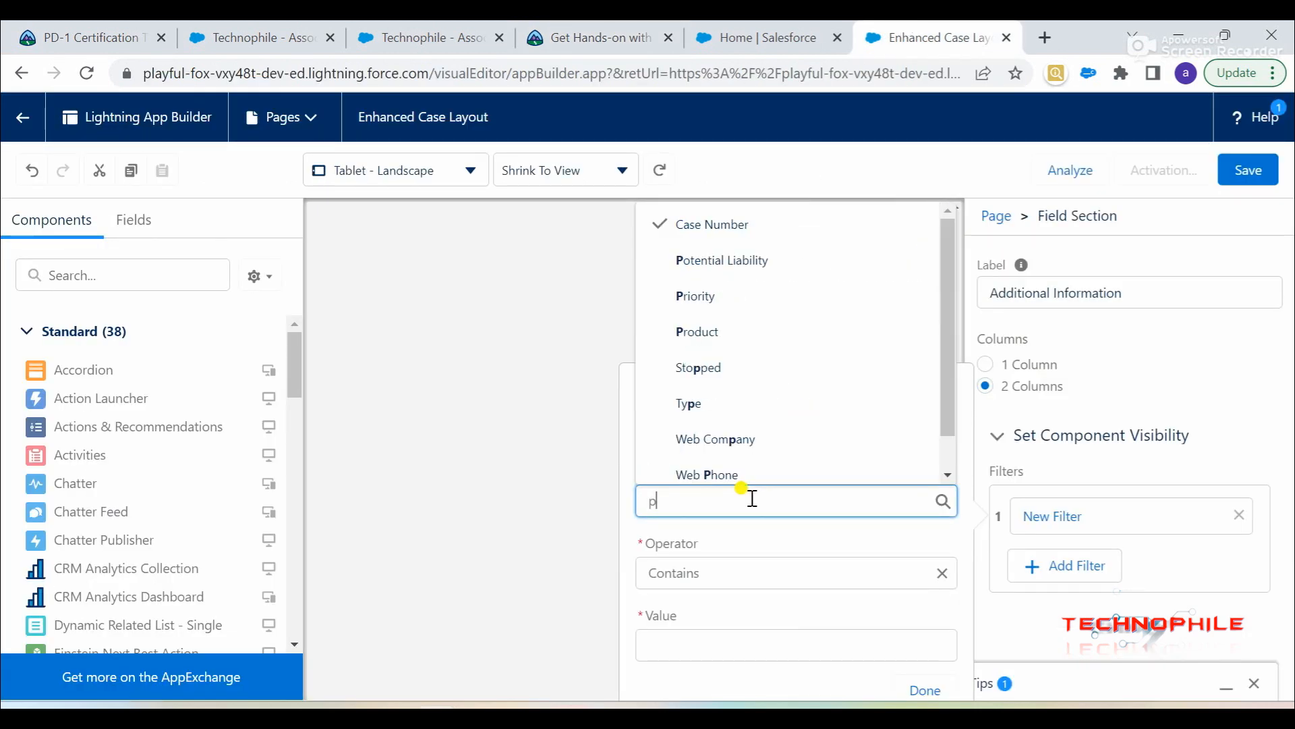
pyautogui.click(705, 297)
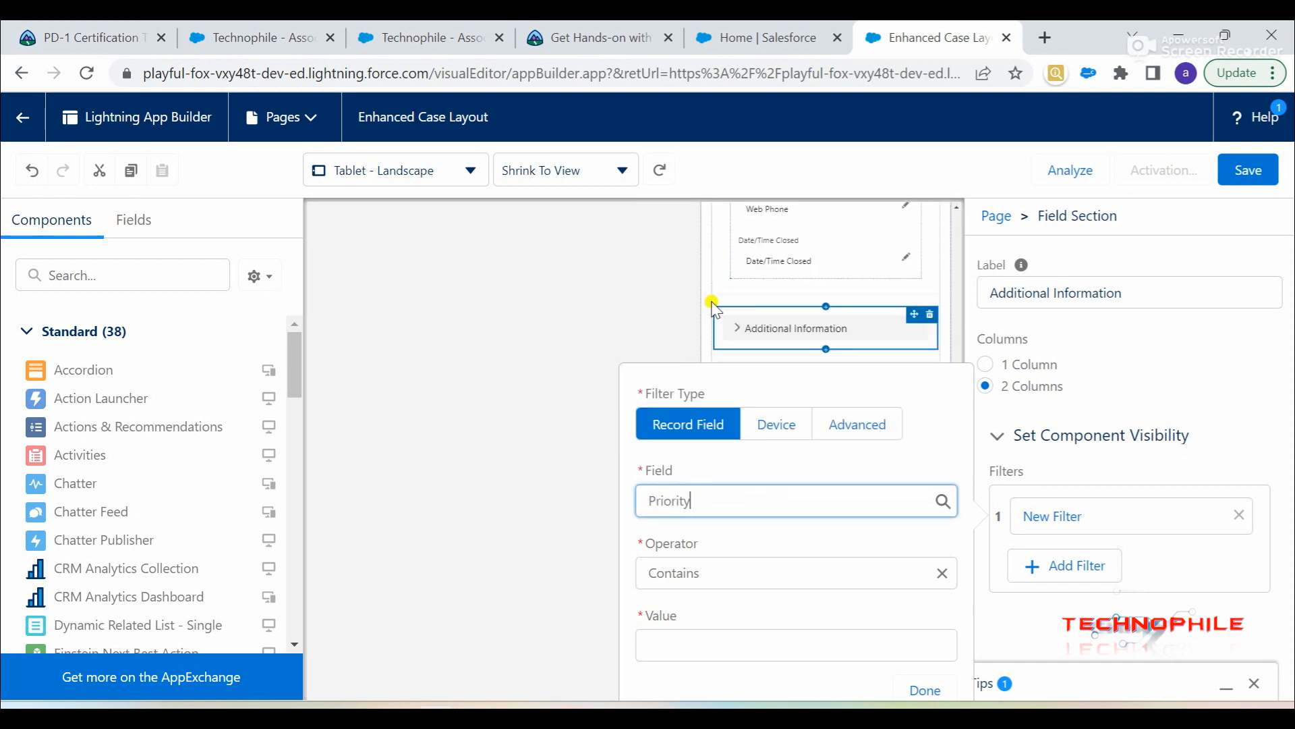
pyautogui.click(715, 575)
pyautogui.click(778, 546)
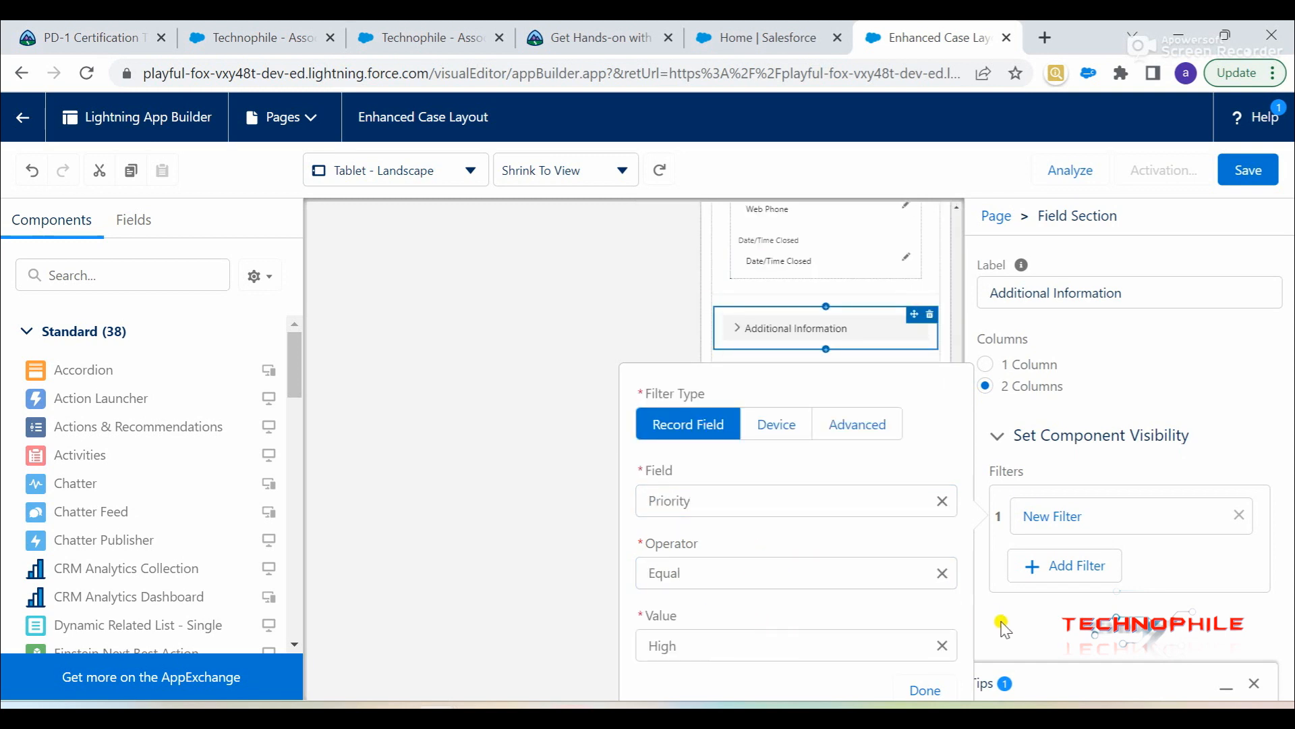
pyautogui.click(924, 689)
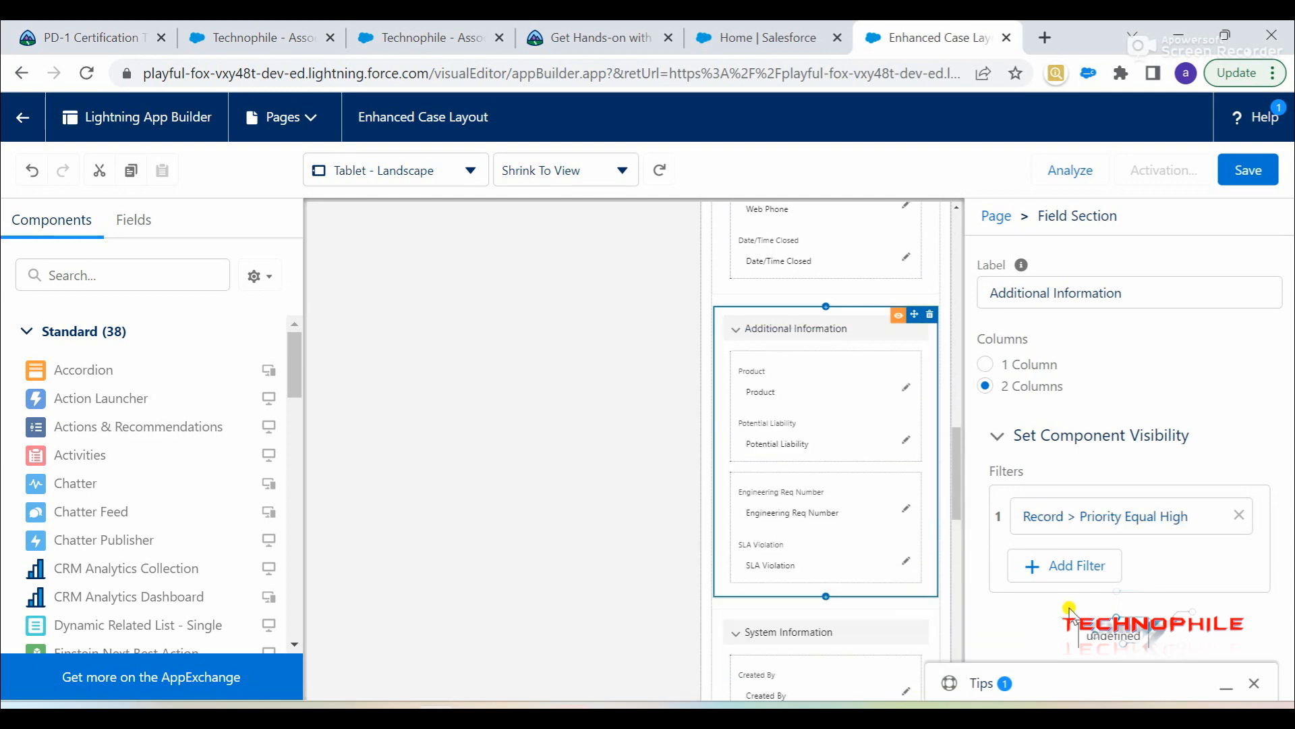
# Check the activation requirement in the Trailhead challenge and return to the Enhanced Case Layout page.
pyautogui.click(574, 28)
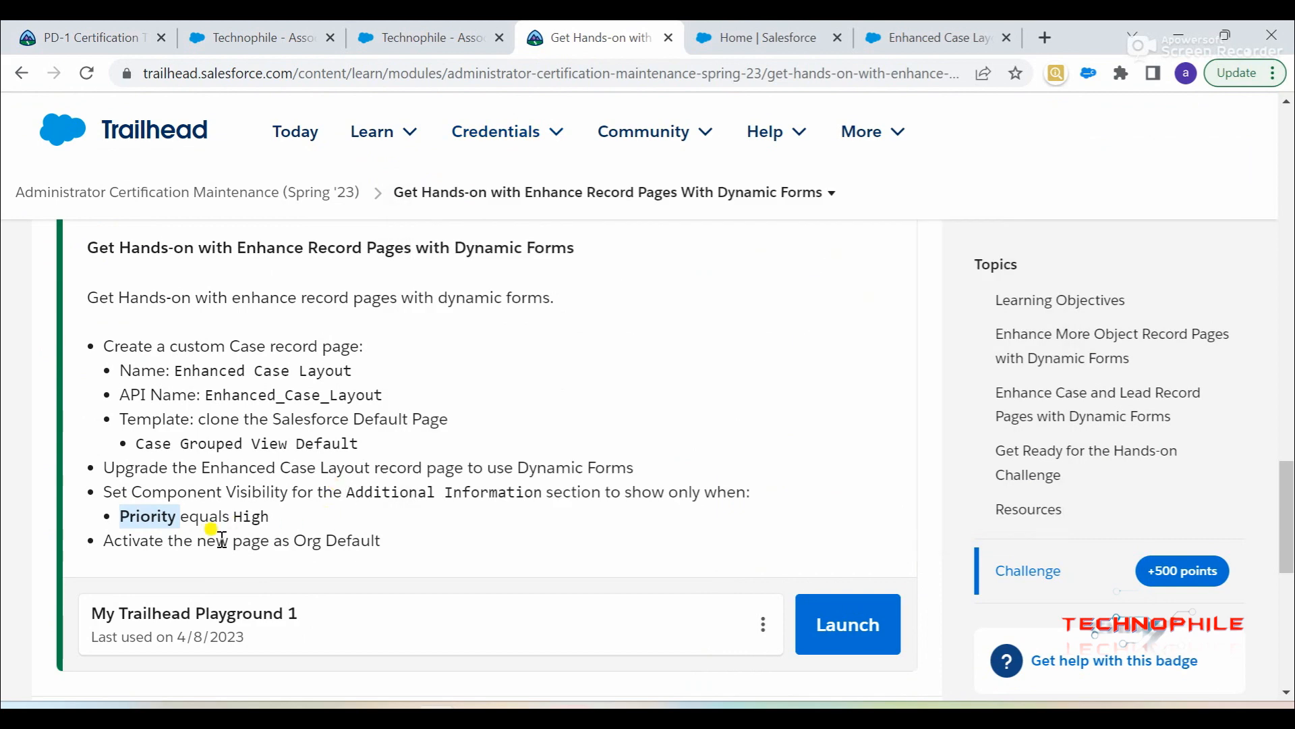
pyautogui.moveTo(165, 540); pyautogui.dragTo(347, 540)
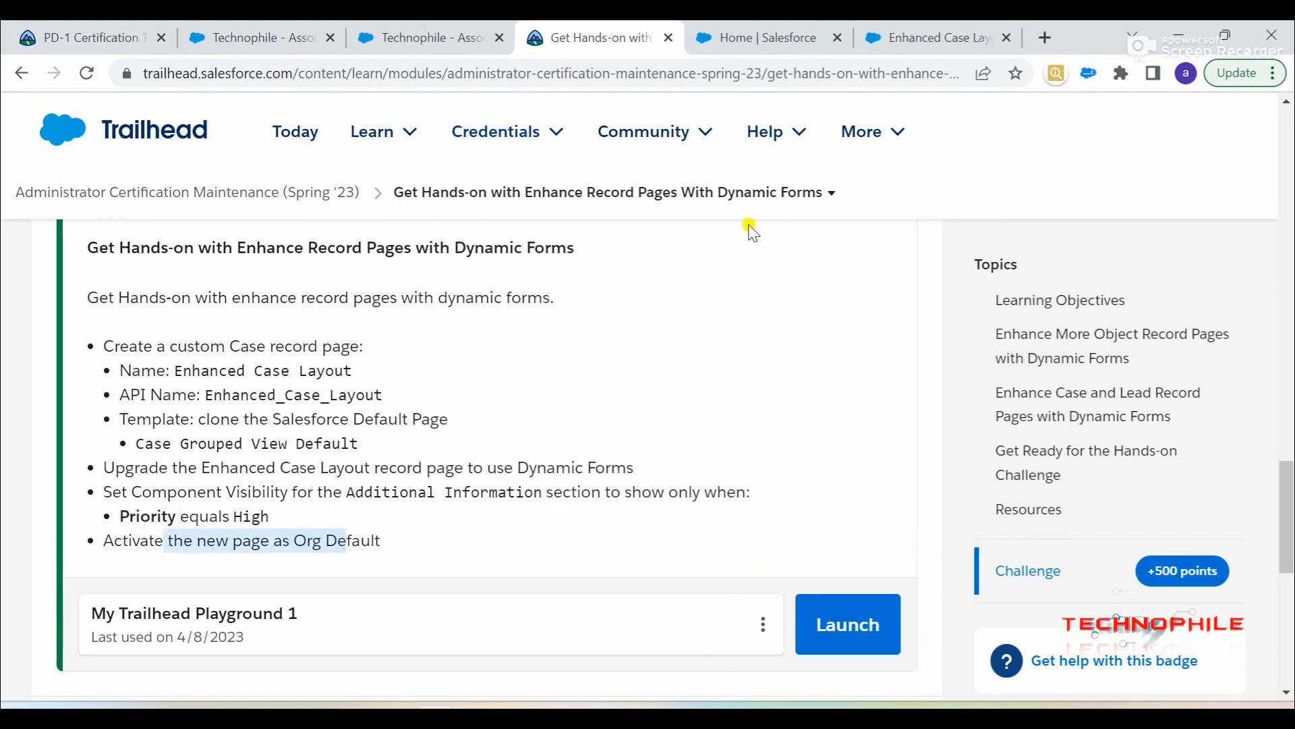
pyautogui.click(938, 25)
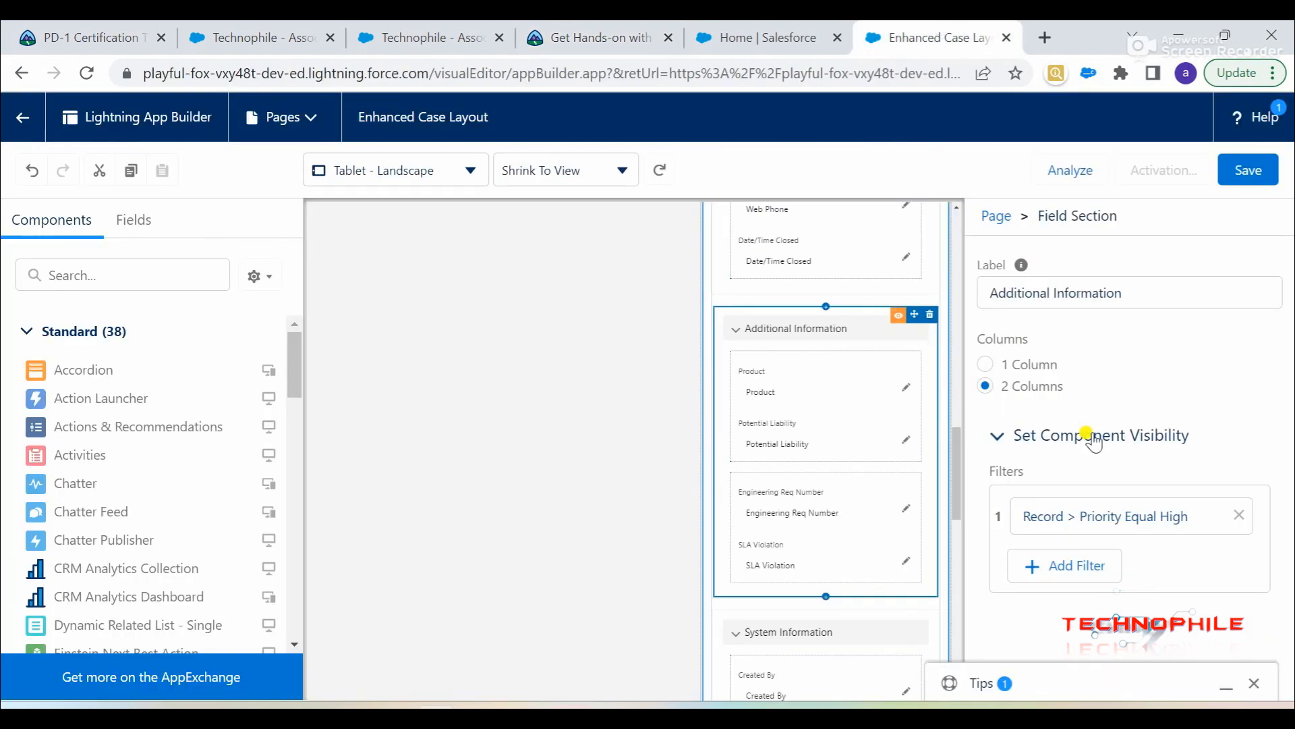
# Save the page, activate it as the org default for desktop and phone, and save again.
pyautogui.click(1249, 174)
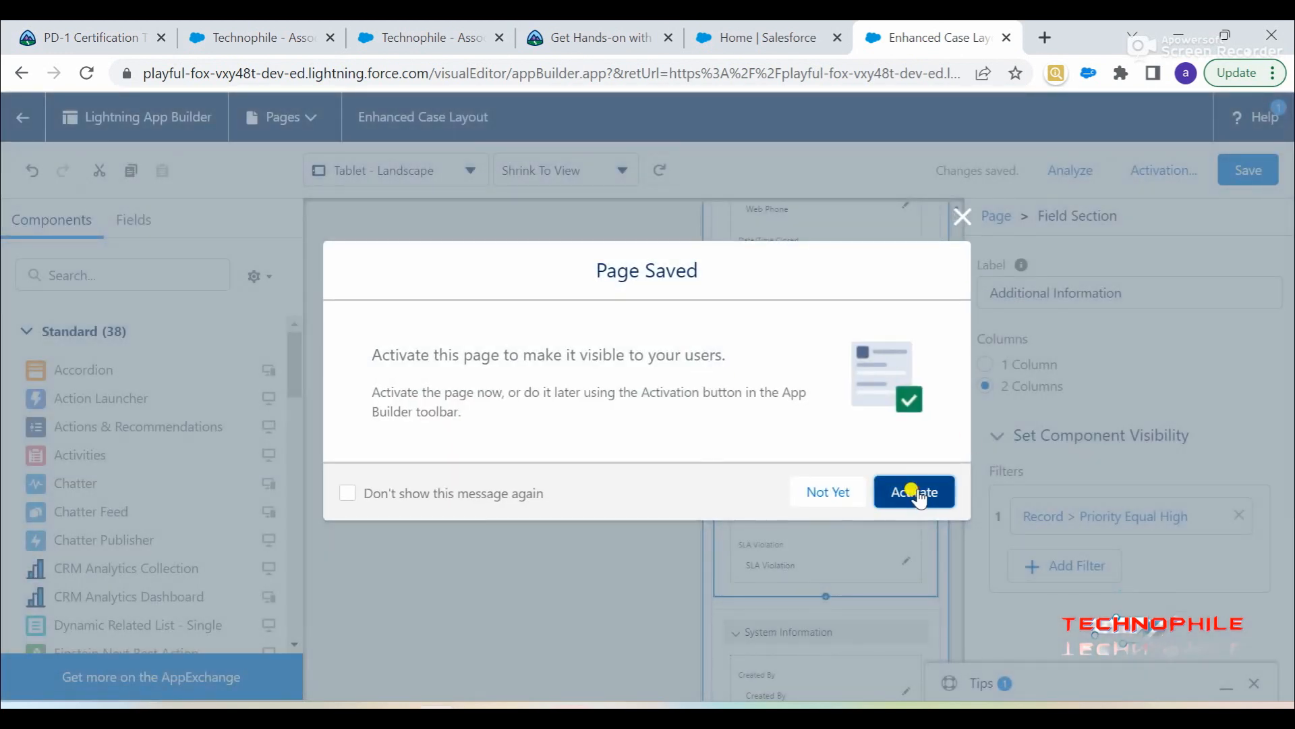
pyautogui.click(917, 493)
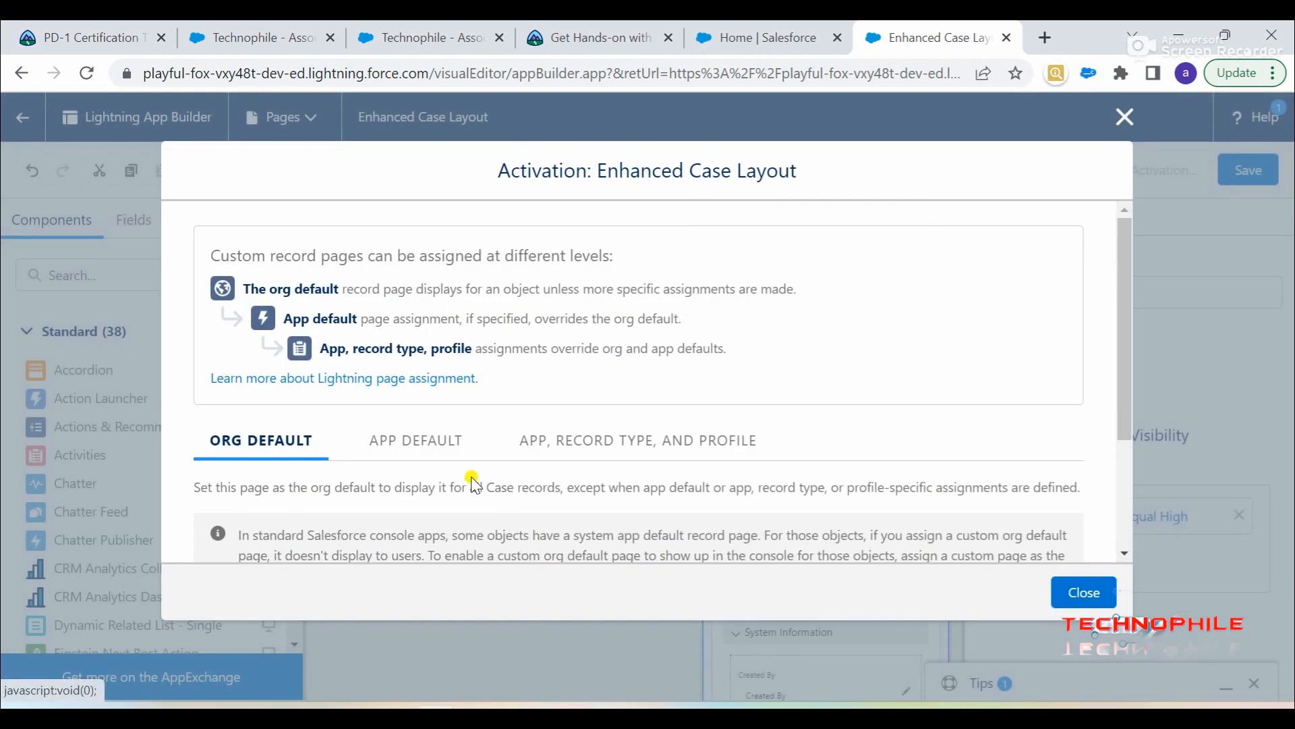
pyautogui.scroll(-3, 475, 486)
pyautogui.click(261, 470)
pyautogui.click(402, 432)
pyautogui.click(1106, 581)
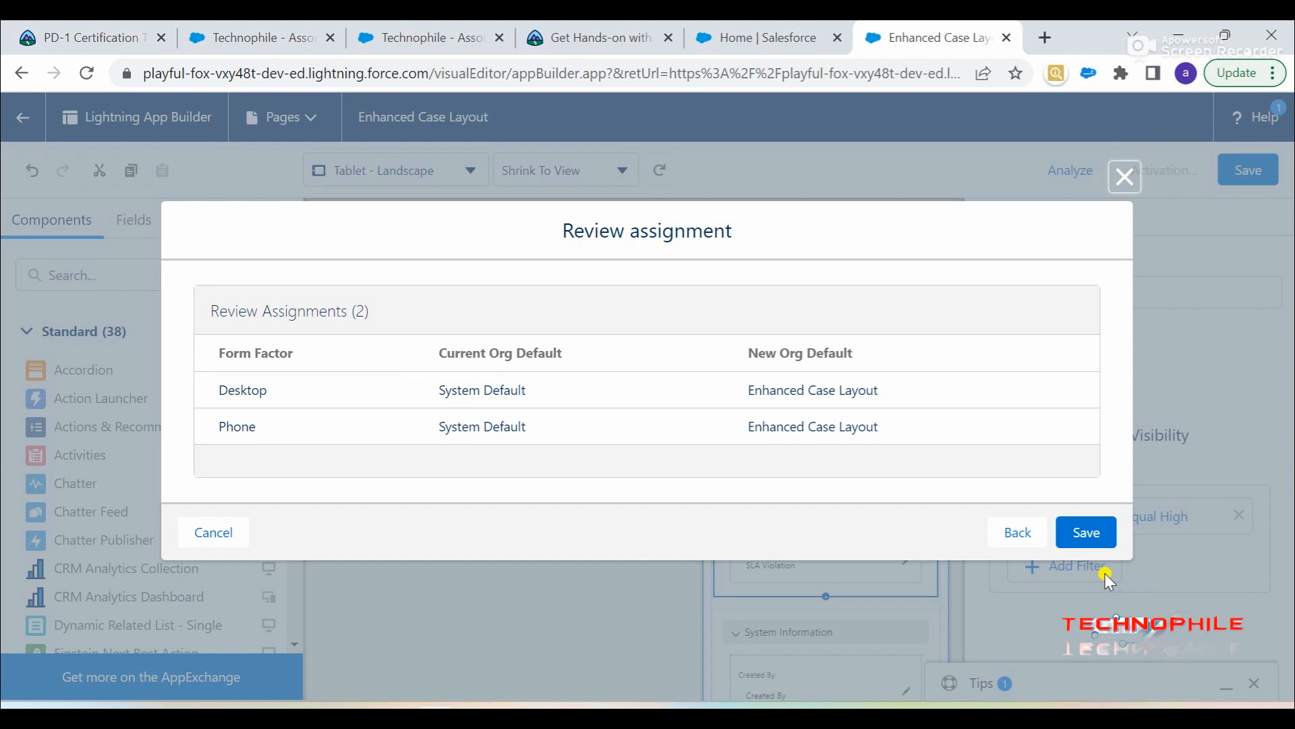
pyautogui.click(1078, 531)
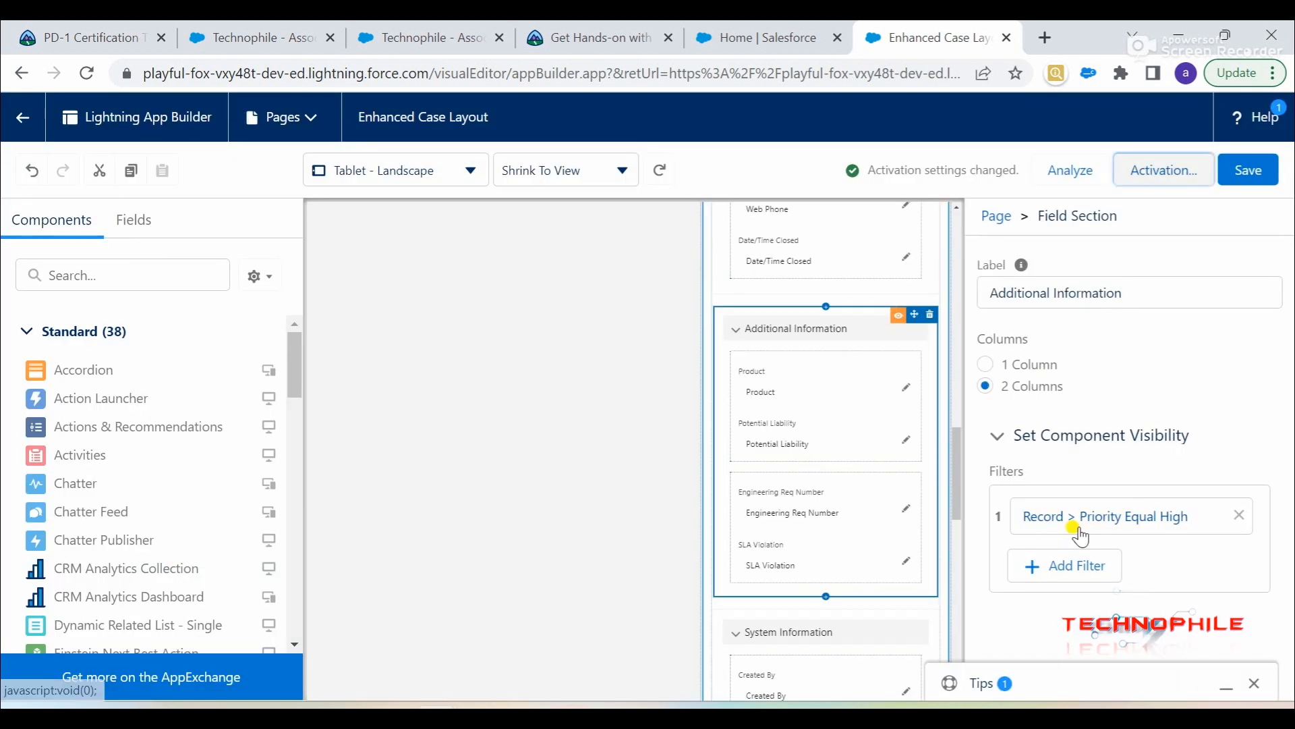
pyautogui.click(1248, 177)
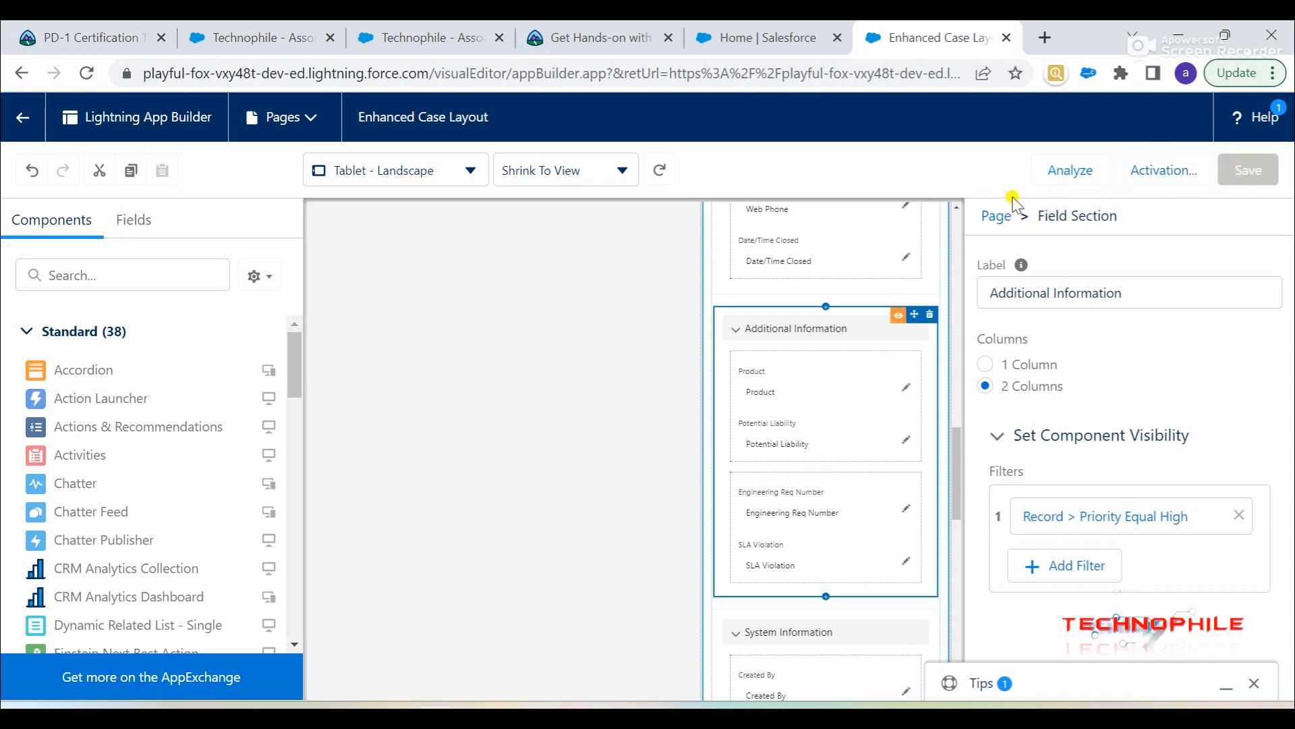
# Return to the Trailhead challenge and submit it for checking to earn 500 points.
pyautogui.click(594, 38)
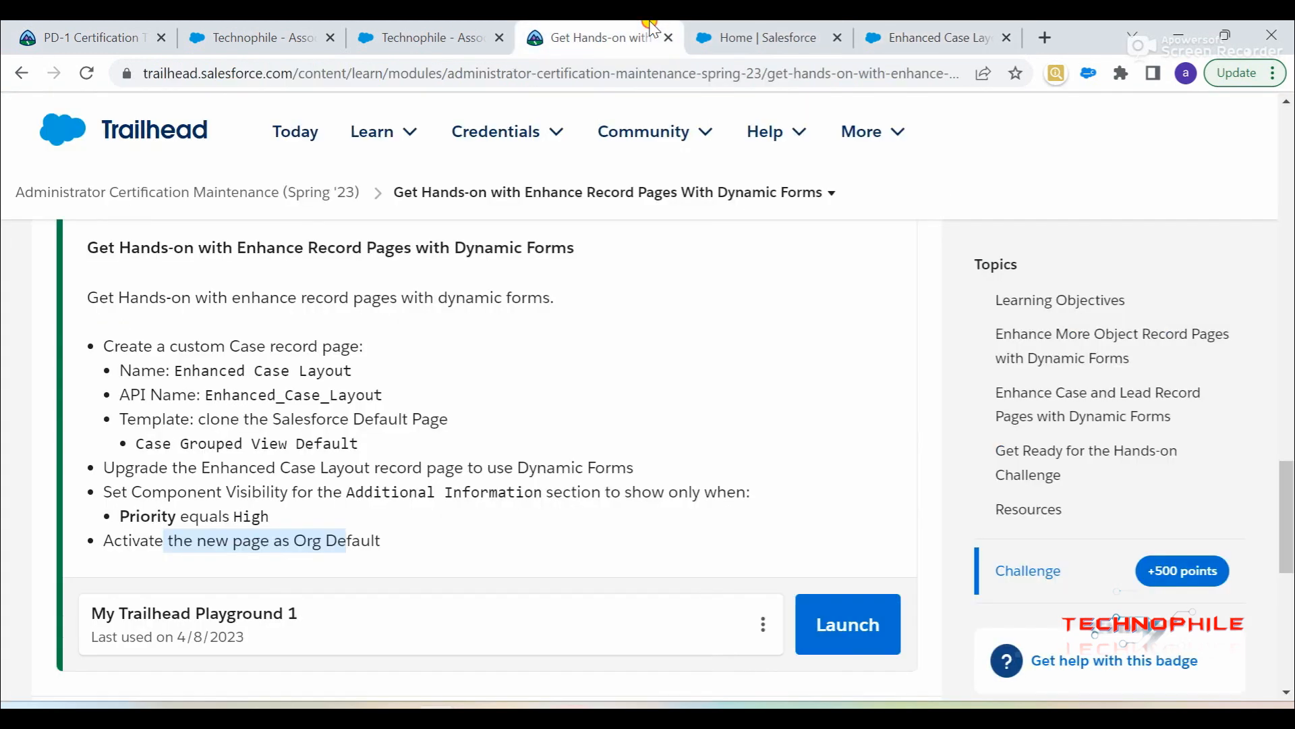
pyautogui.scroll(-3, 535, 507)
pyautogui.click(300, 537)
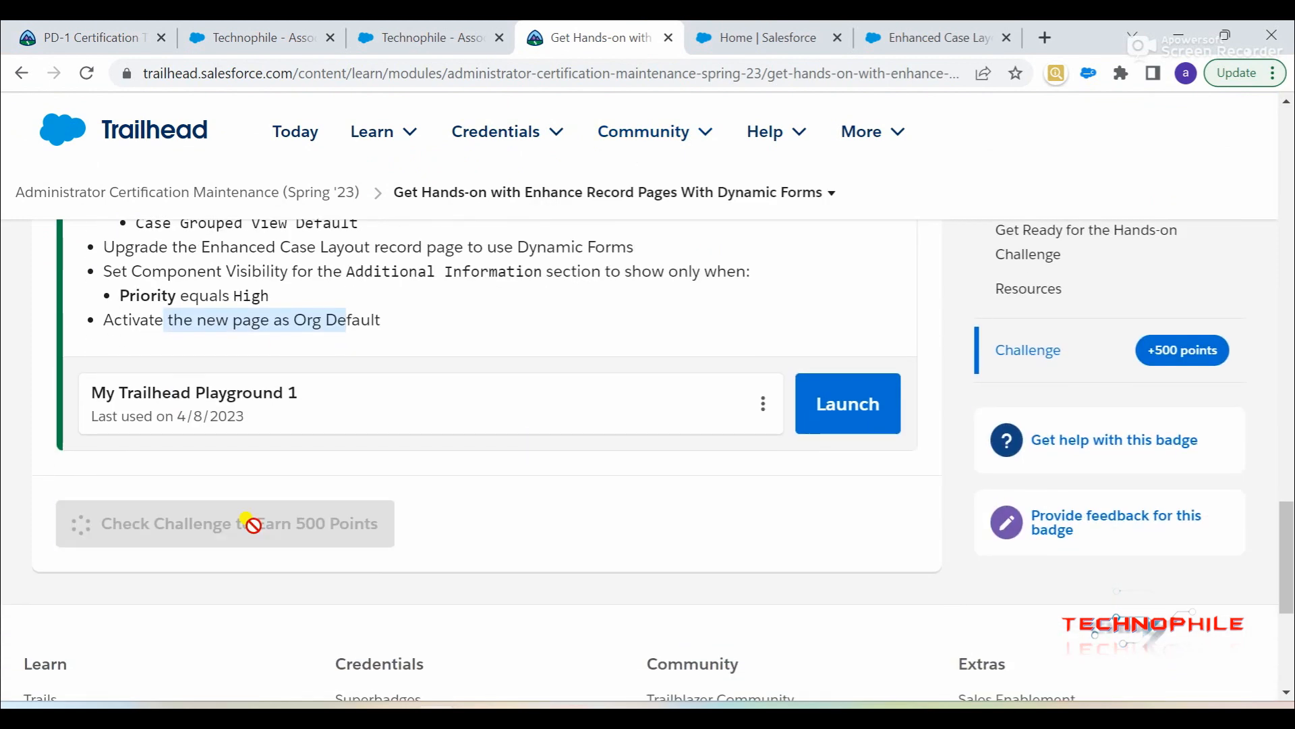